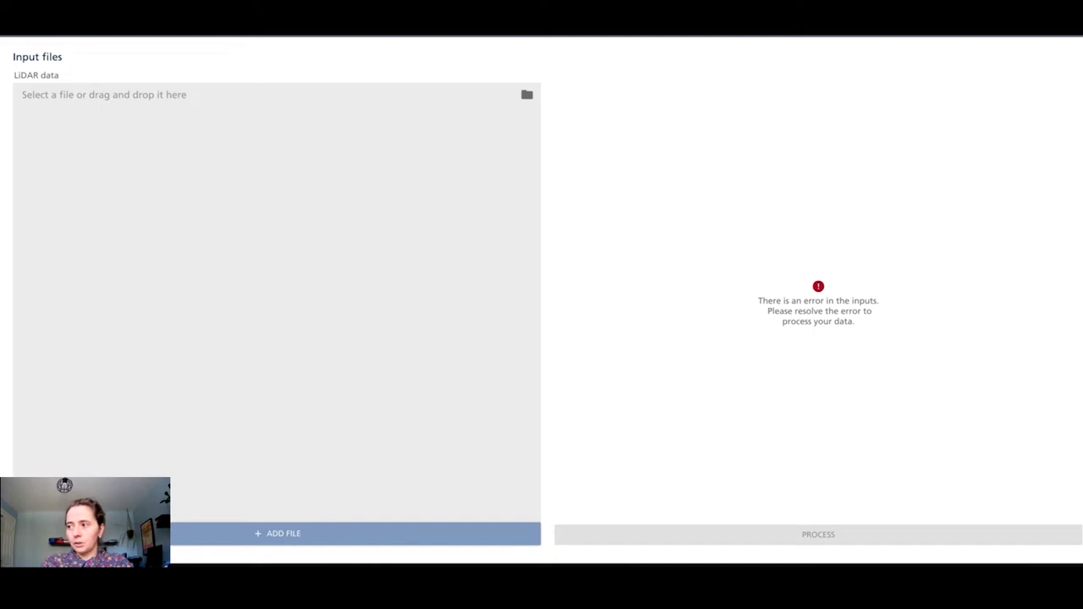
# Start processing the twelve loaded drone LiDAR .las files.
pyautogui.click(834, 540)
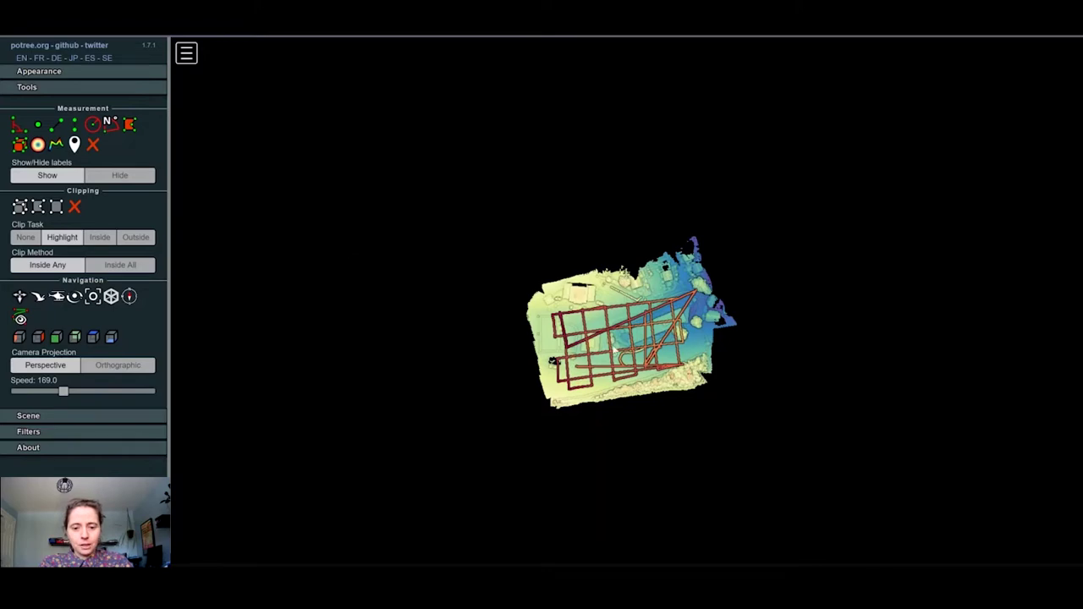
# Zoom into the processed point cloud and orbit it to an oblique view.
pyautogui.scroll(5, 625, 358)
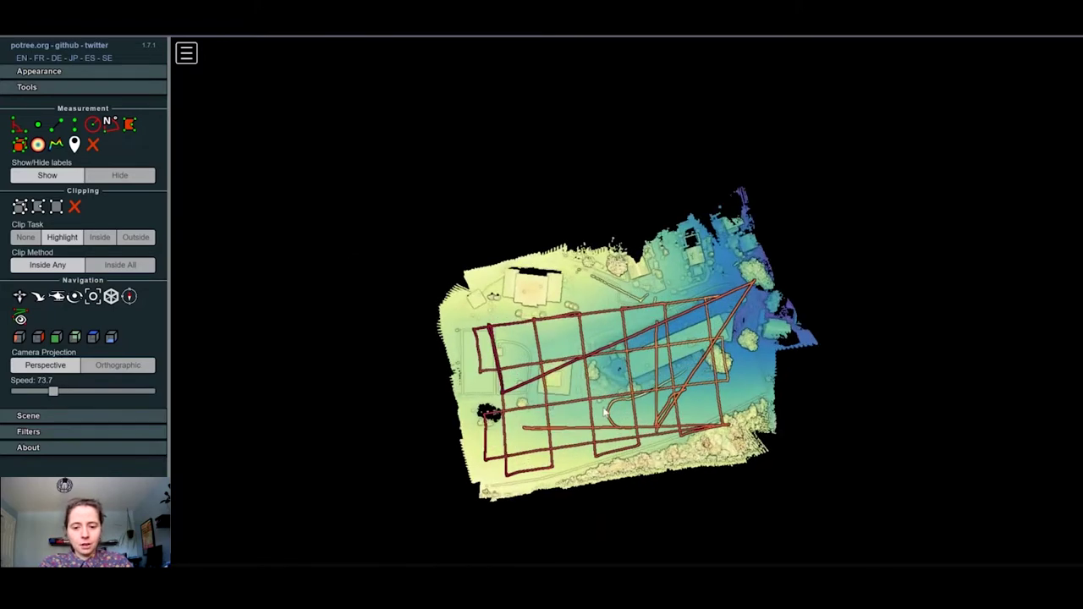
pyautogui.moveTo(597, 364); pyautogui.dragTo(659, 356)
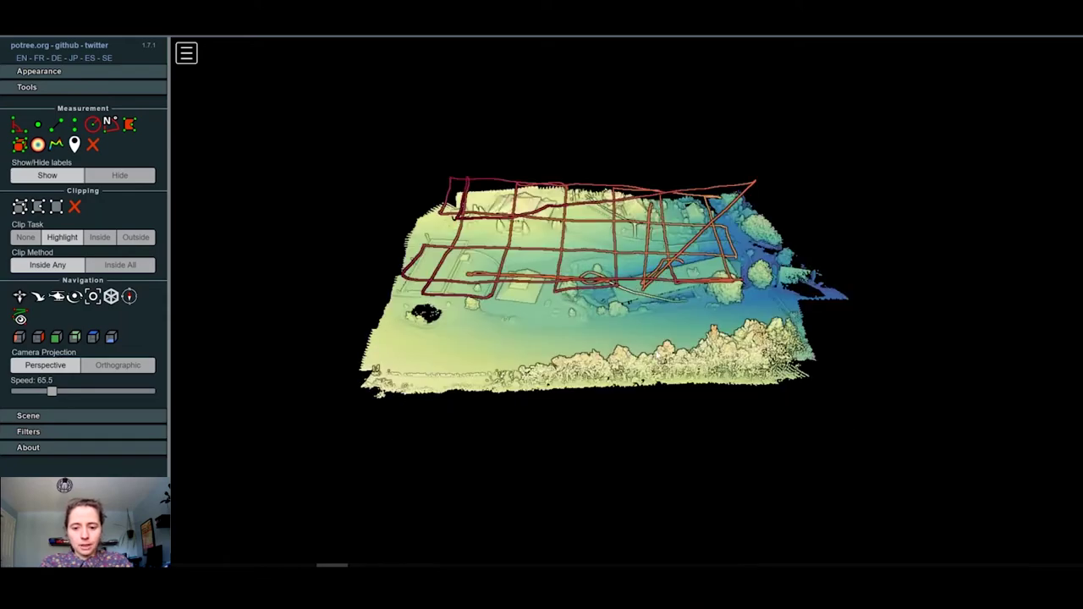
pyautogui.scroll(2, 662, 341)
pyautogui.scroll(2, 663, 341)
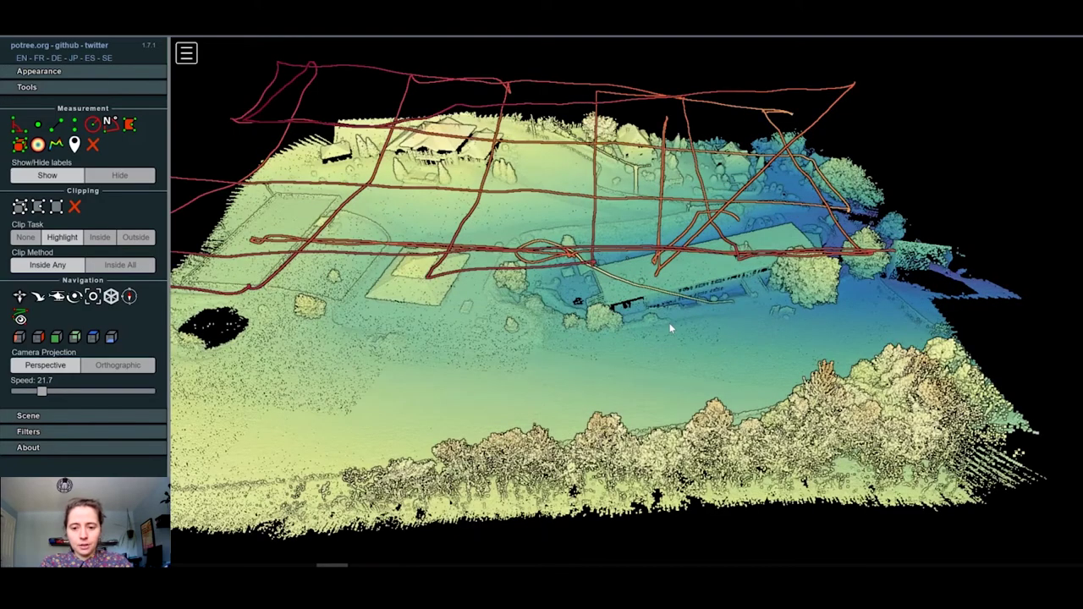
pyautogui.scroll(2, 670, 329)
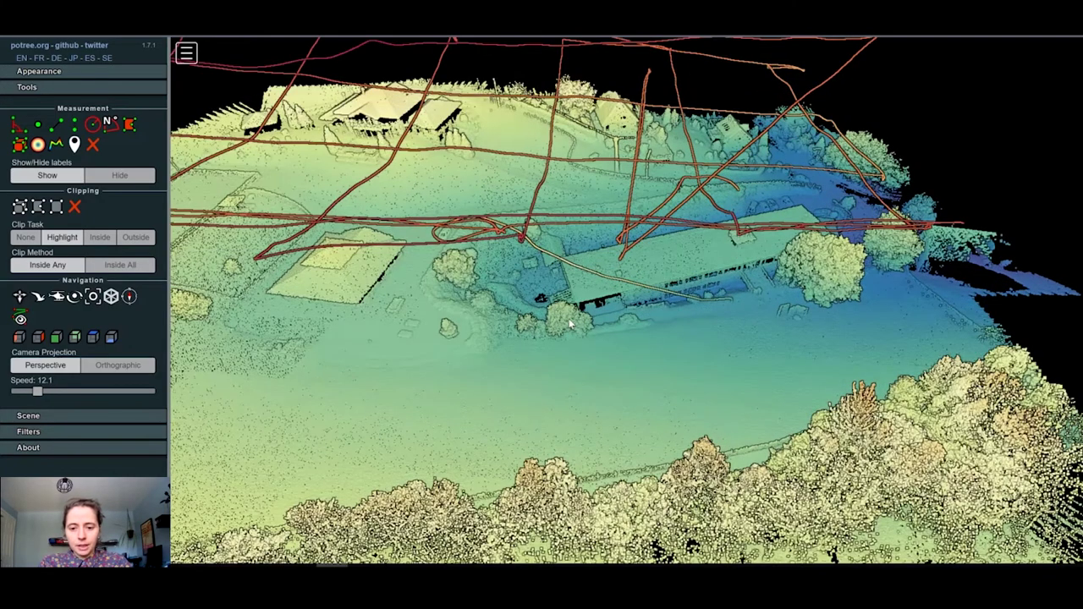
pyautogui.scroll(3, 686, 325)
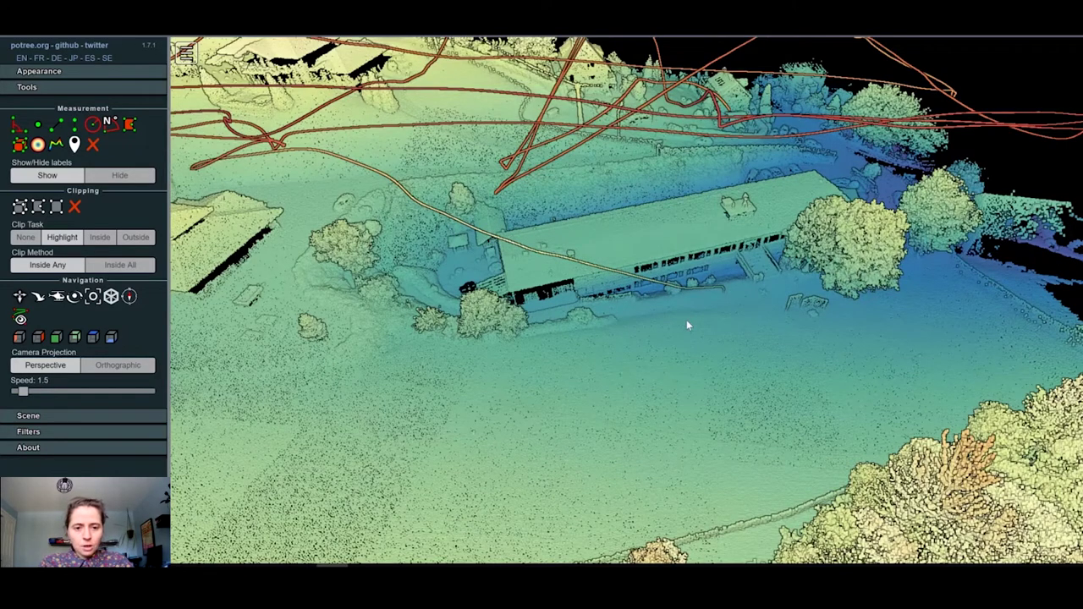
pyautogui.scroll(1, 562, 288)
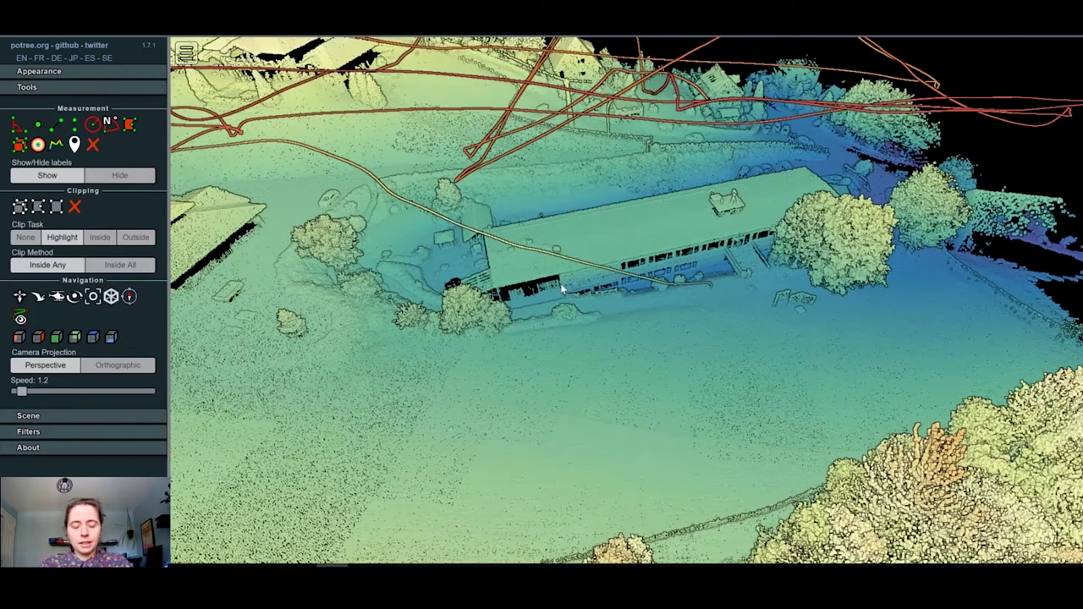
pyautogui.scroll(-2, 563, 289)
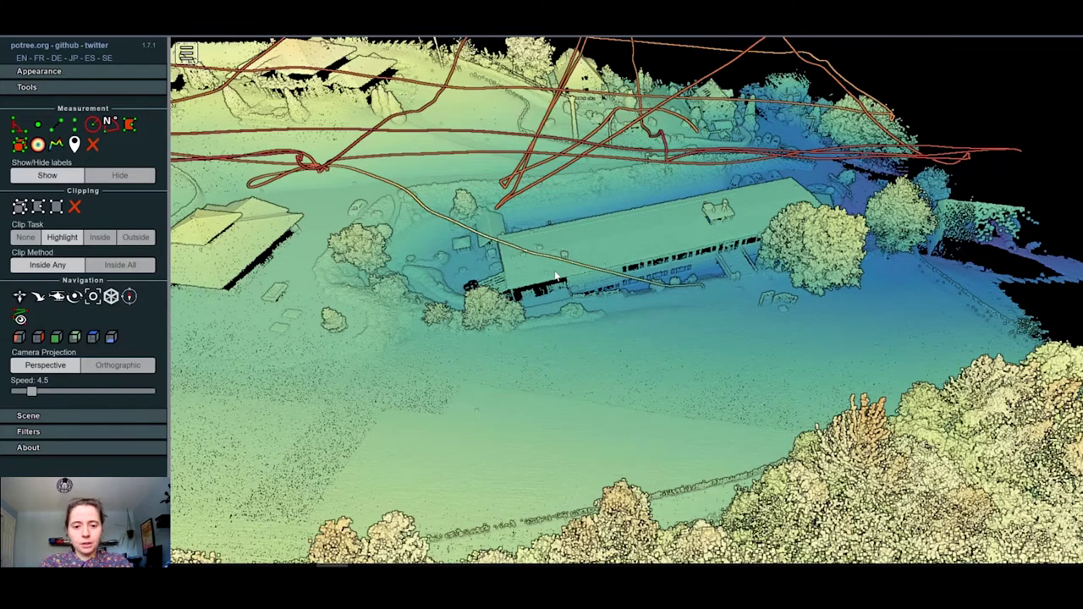
pyautogui.scroll(-3, 557, 277)
# Pan and tilt the site to a low oblique view framing the flight lines and buildings.
pyautogui.moveTo(539, 316); pyautogui.dragTo(740, 256)
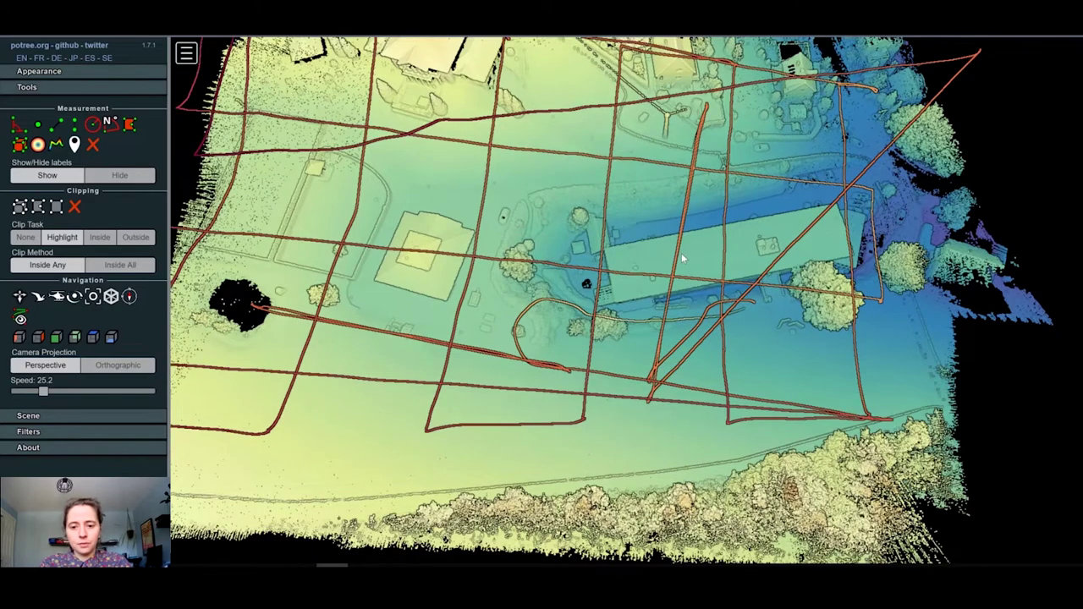
pyautogui.scroll(-1, 684, 258)
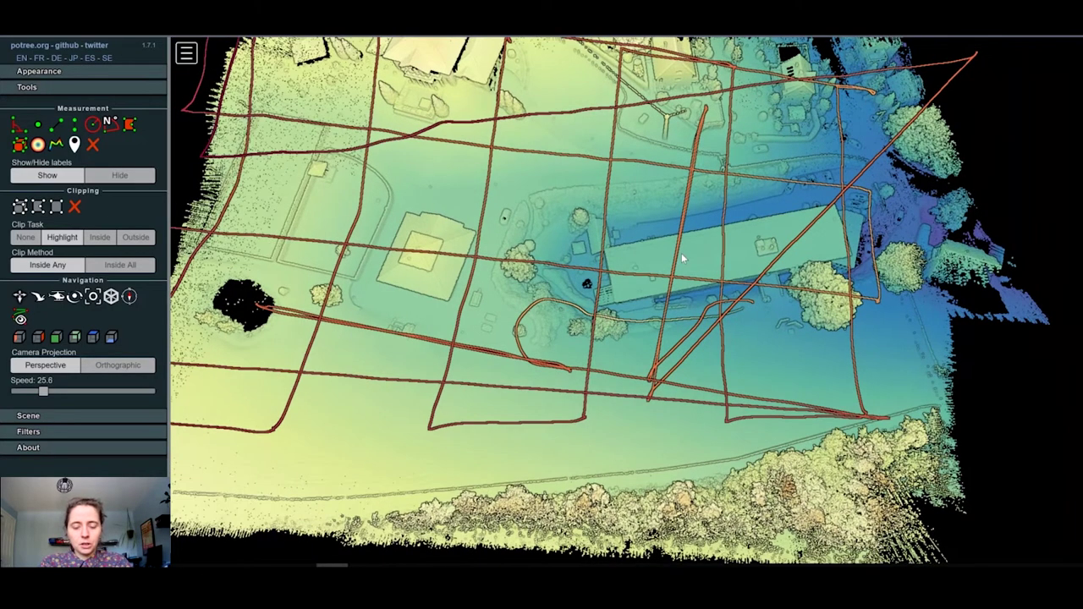
pyautogui.scroll(-3, 610, 379)
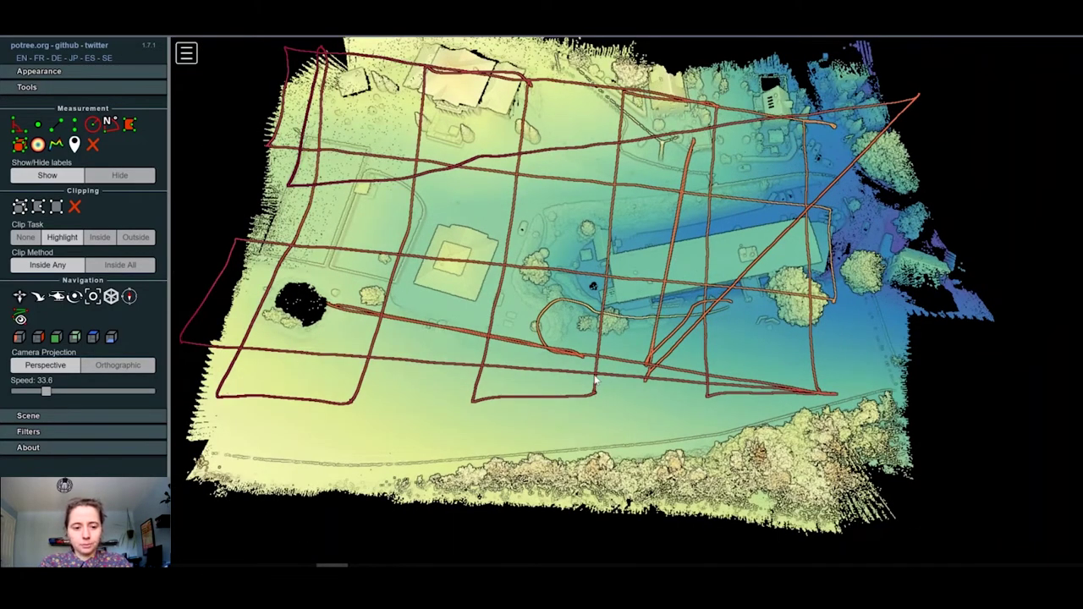
pyautogui.moveTo(595, 372); pyautogui.dragTo(562, 247)
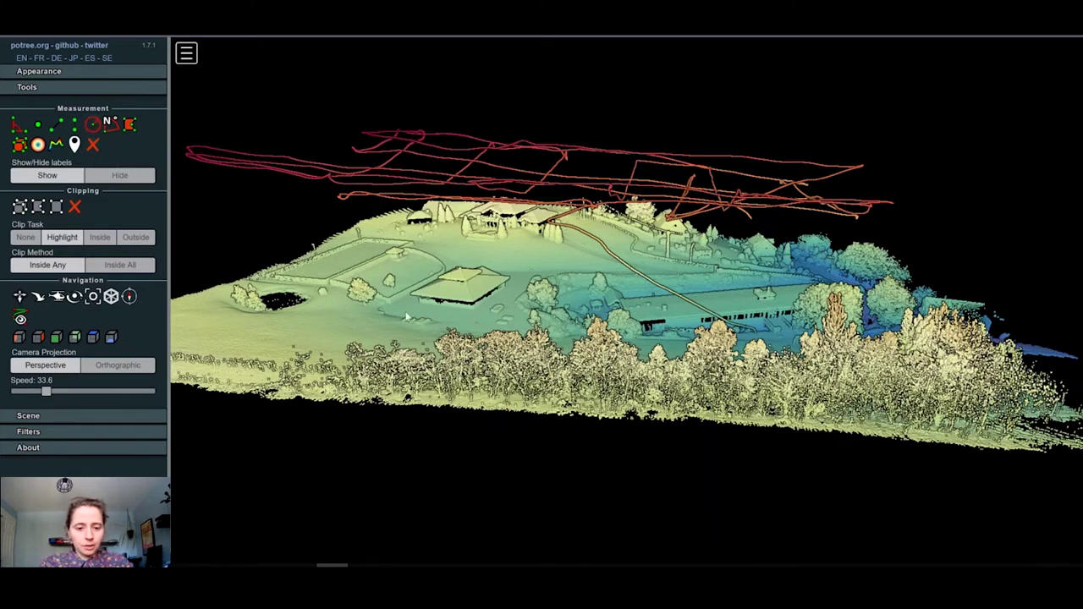
pyautogui.scroll(2, 407, 316)
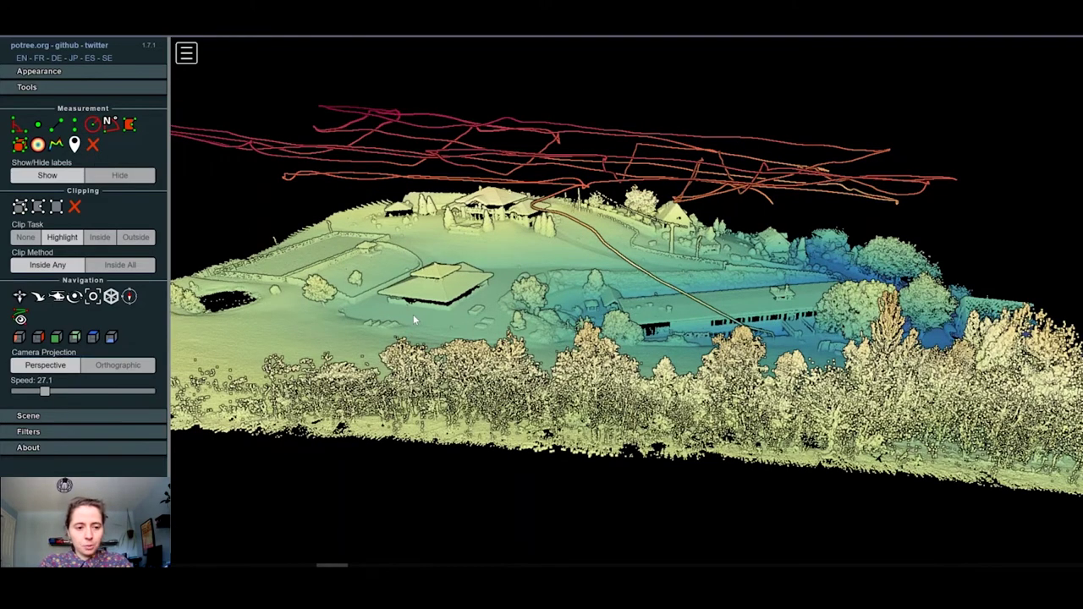
pyautogui.scroll(3, 397, 336)
pyautogui.moveTo(392, 344); pyautogui.dragTo(556, 324, button='right')
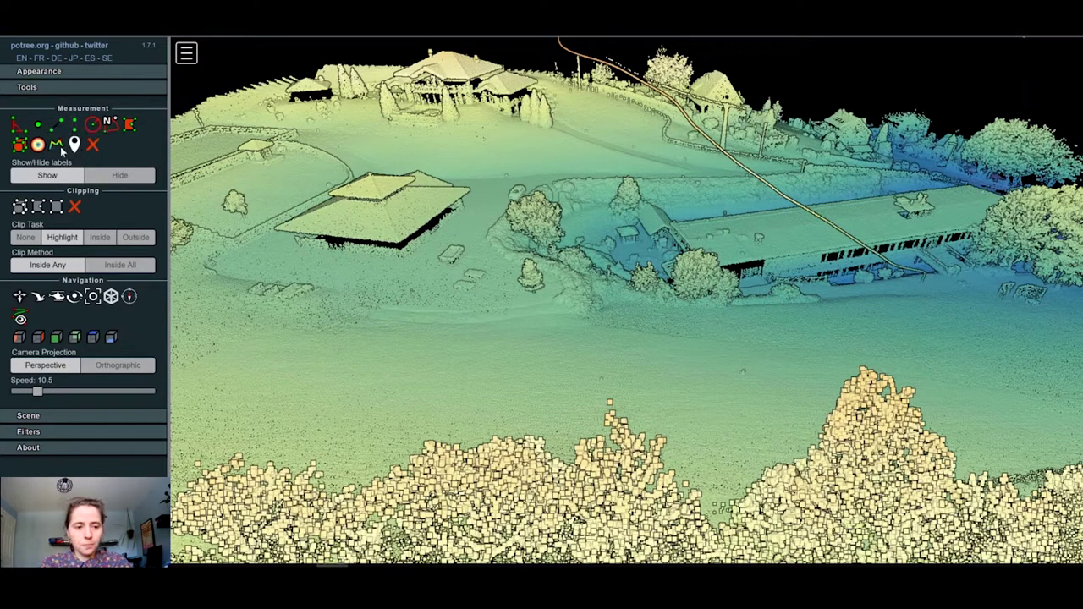
# Draw a height profile line from behind the long barn out into the field.
pyautogui.click(57, 148)
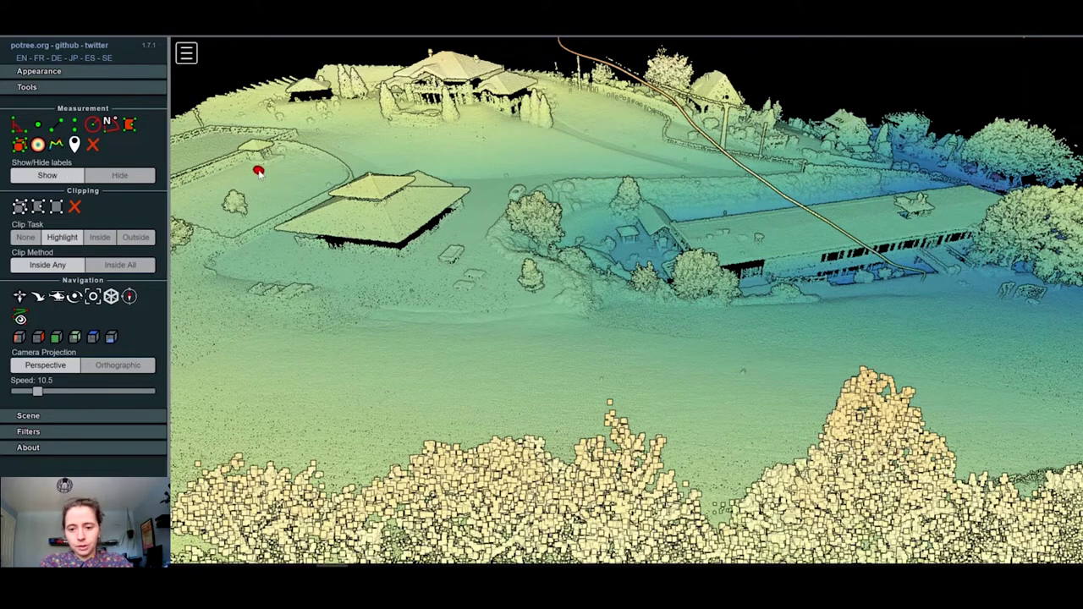
pyautogui.rightClick(689, 214)
pyautogui.click(57, 147)
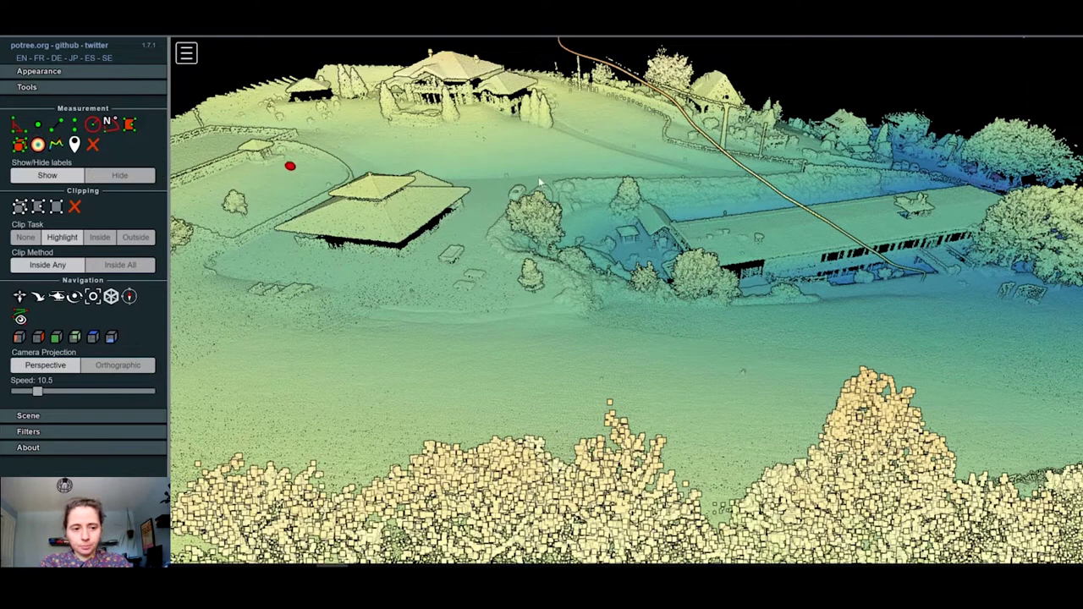
pyautogui.click(700, 182)
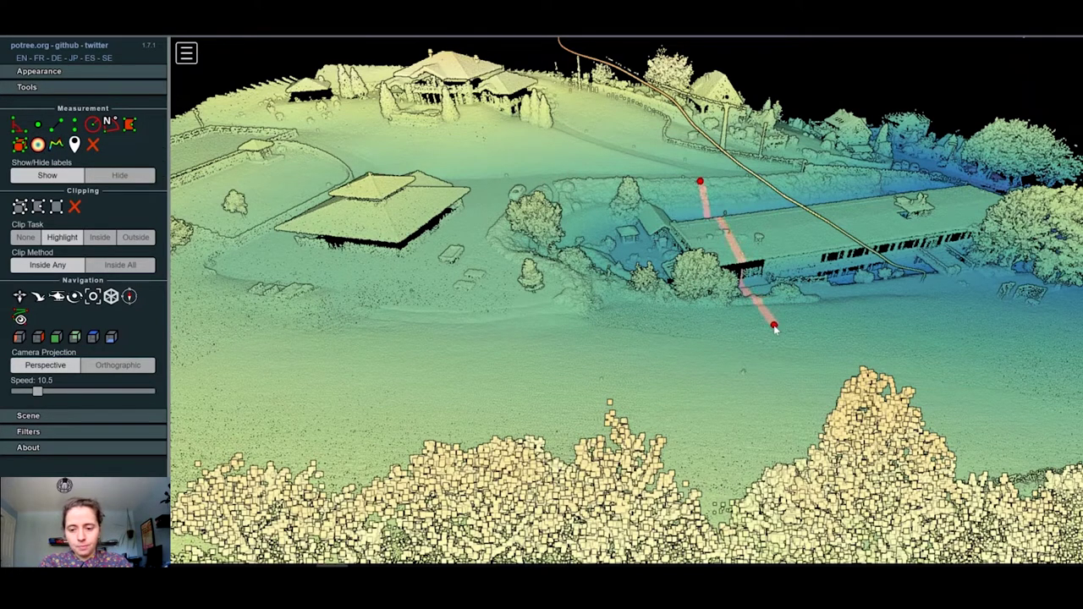
pyautogui.click(775, 328)
pyautogui.rightClick(775, 328)
# Show the line's 2D height profile plot and pan across it.
pyautogui.scroll(-1, 26, 279)
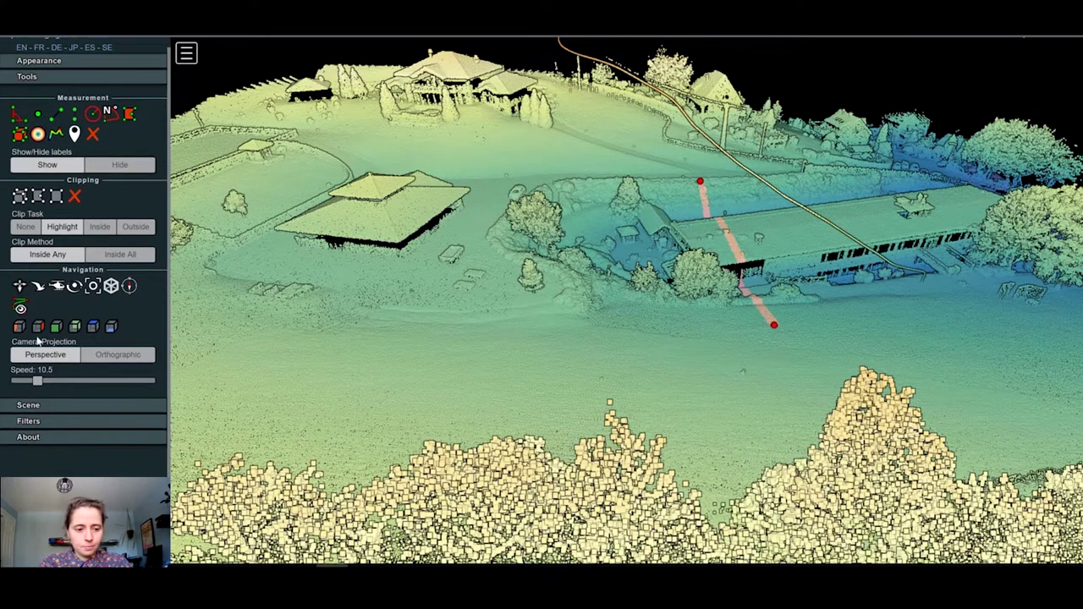
pyautogui.click(44, 407)
pyautogui.scroll(-4, 99, 277)
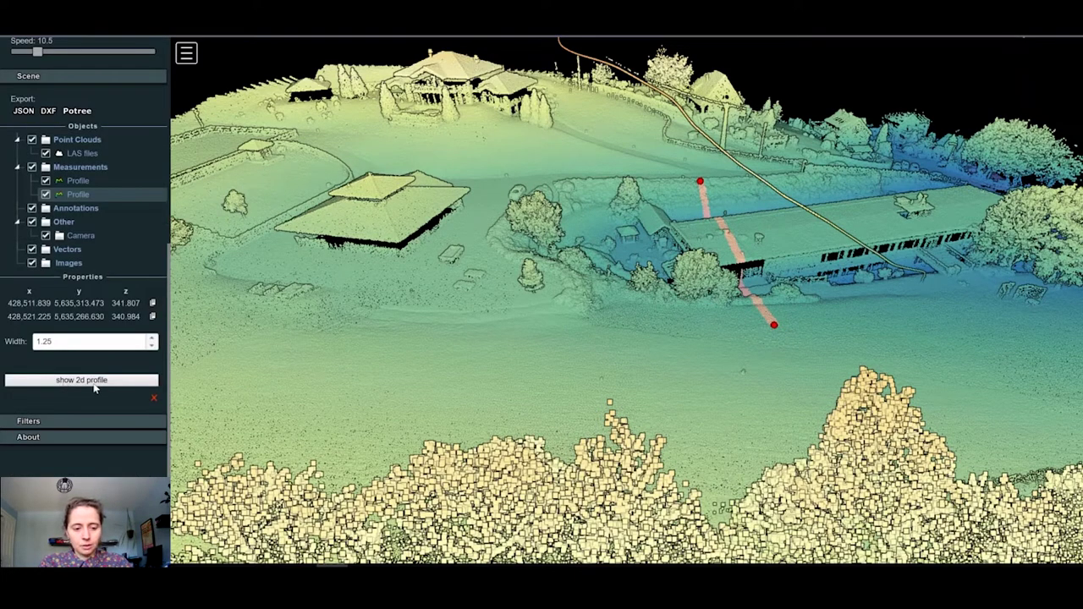
pyautogui.click(94, 383)
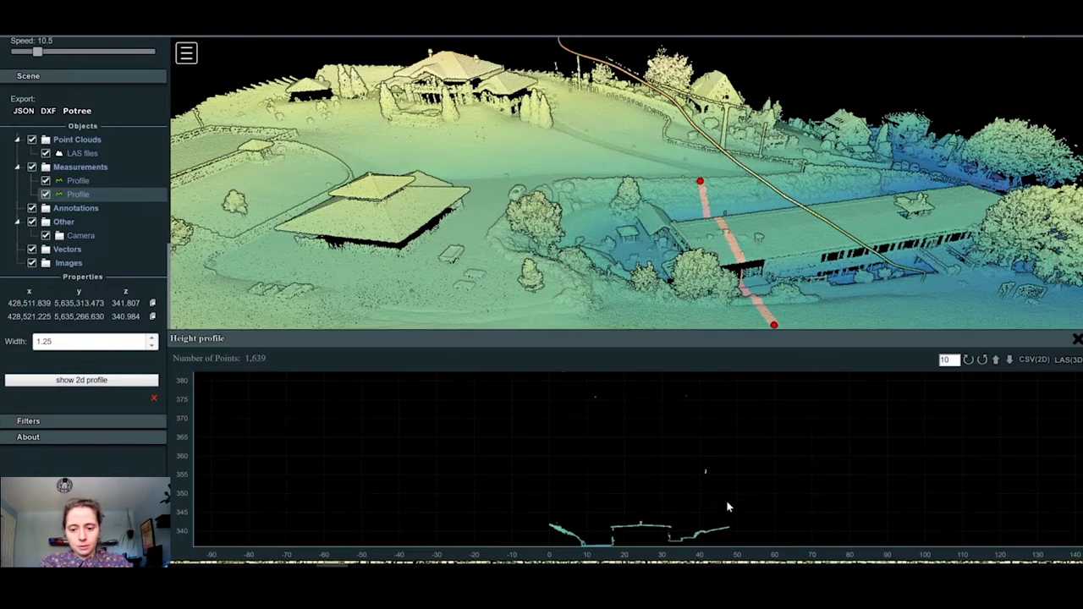
pyautogui.moveTo(690, 489)
pyautogui.moveTo(669, 501); pyautogui.dragTo(735, 436, button='right')
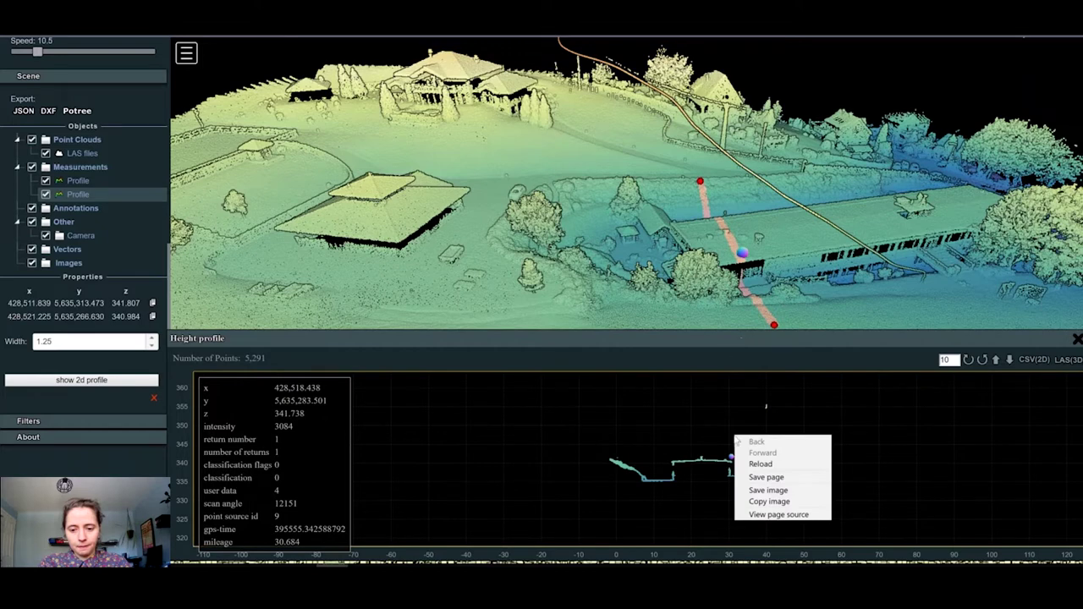
pyautogui.press('Escape')
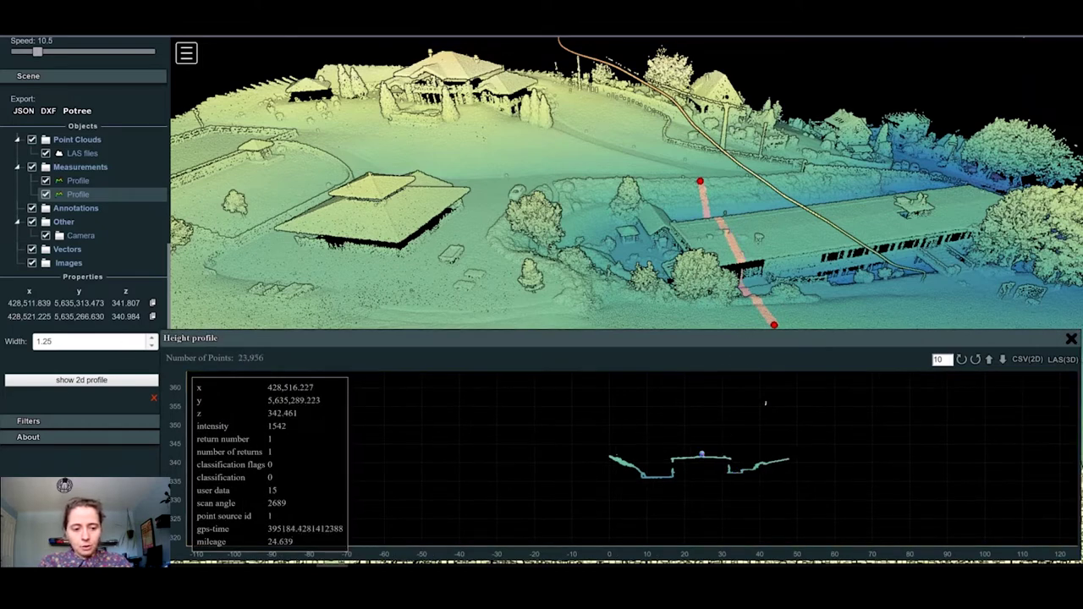
# Set the height profile width to 5.
pyautogui.click(73, 338)
pyautogui.press('BackSpace')
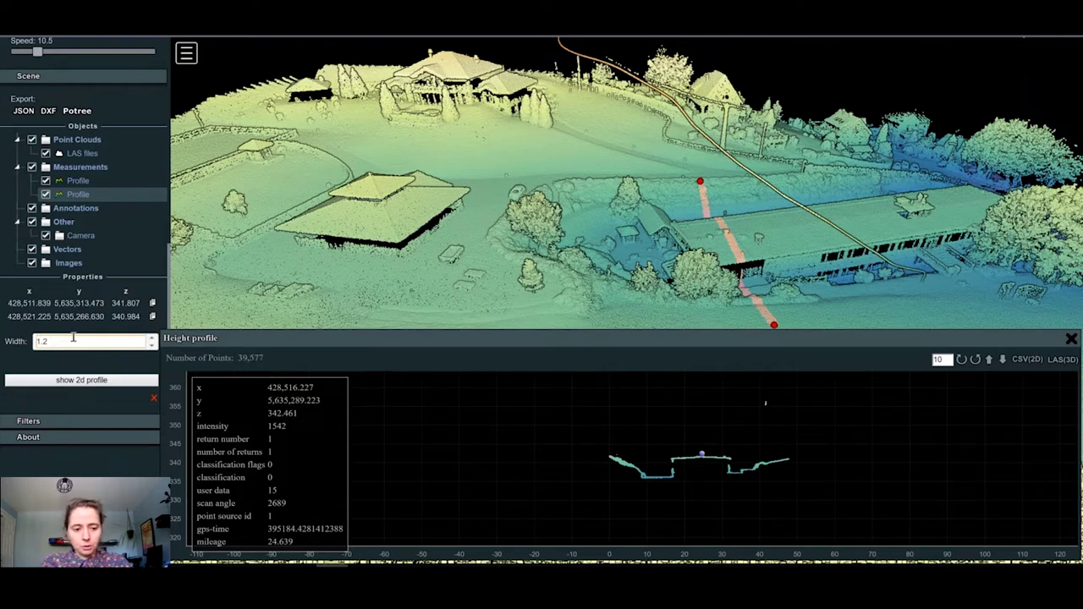
pyautogui.press('BackSpace')
pyautogui.press('BackSpace')
pyautogui.press('BackSpace')
pyautogui.write('5')
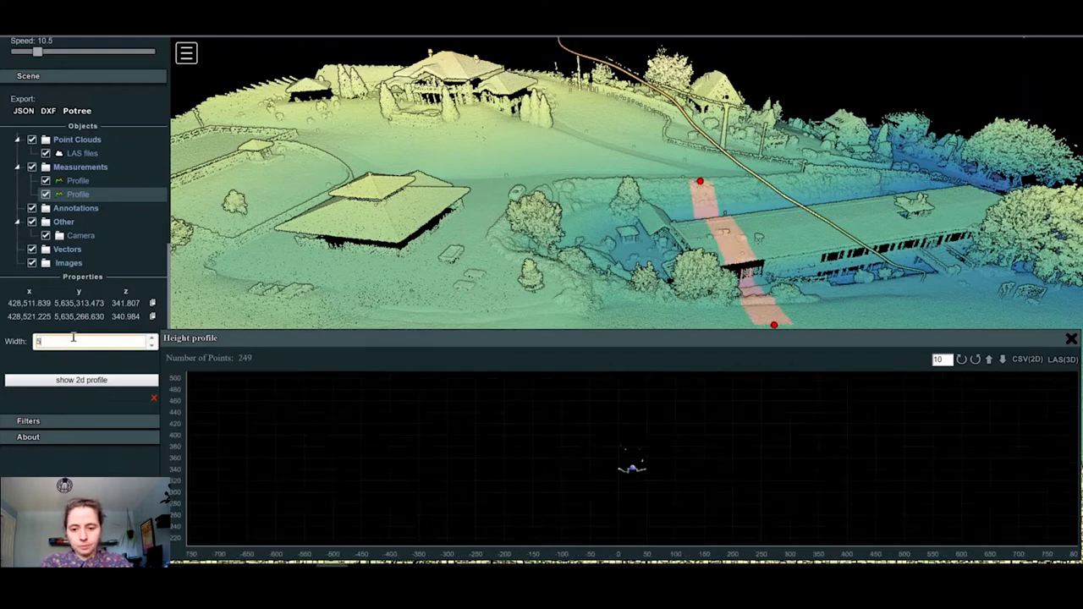
pyautogui.doubleClick(73, 338)
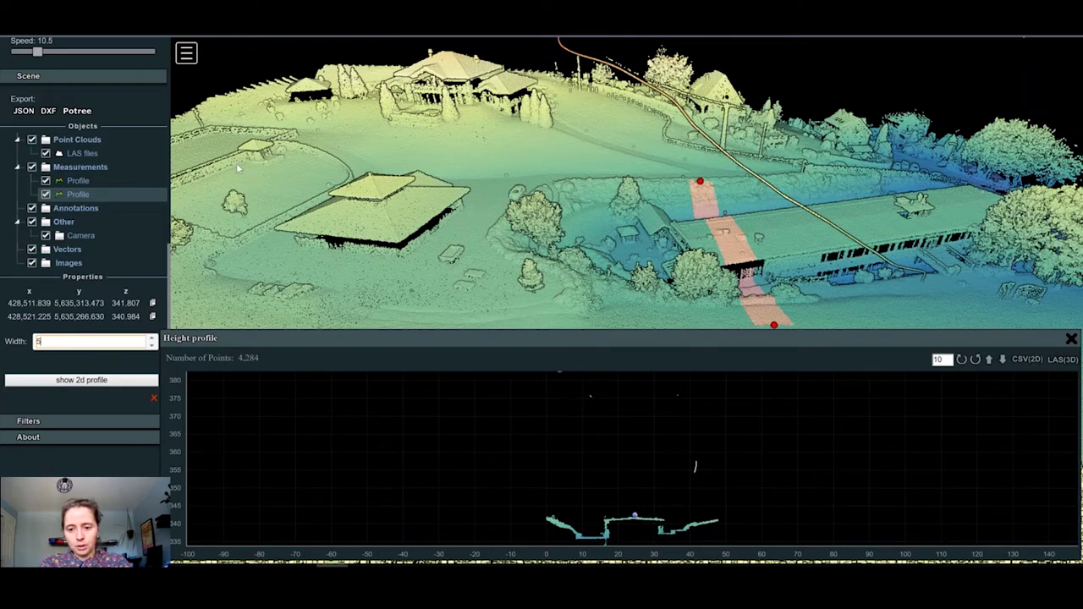
# Close the height profile plot and remove the height profile measurements.
pyautogui.click(1071, 340)
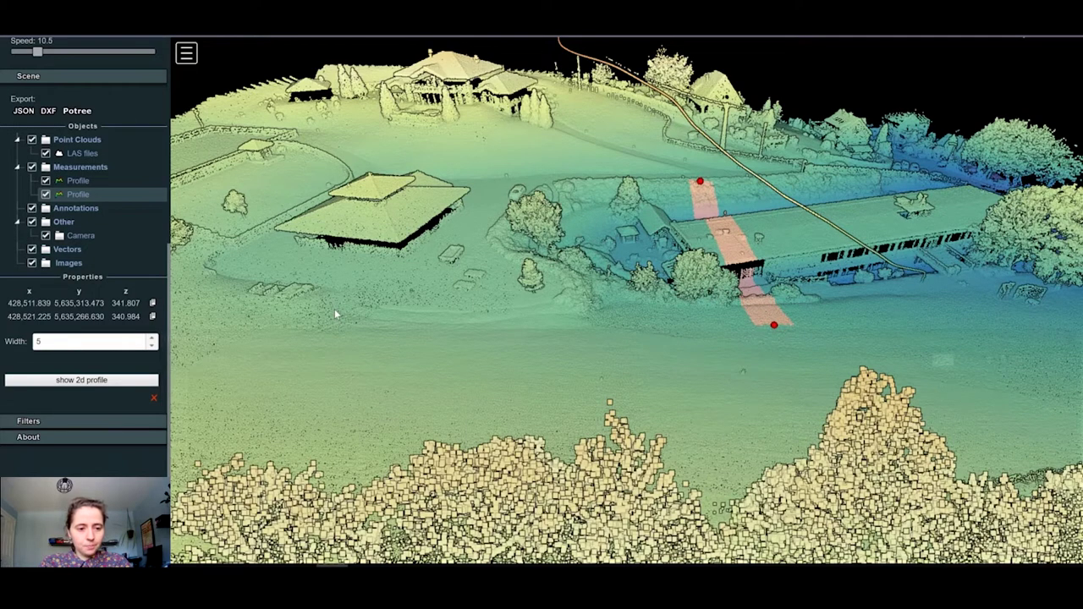
pyautogui.click(82, 153)
pyautogui.scroll(-4, 96, 298)
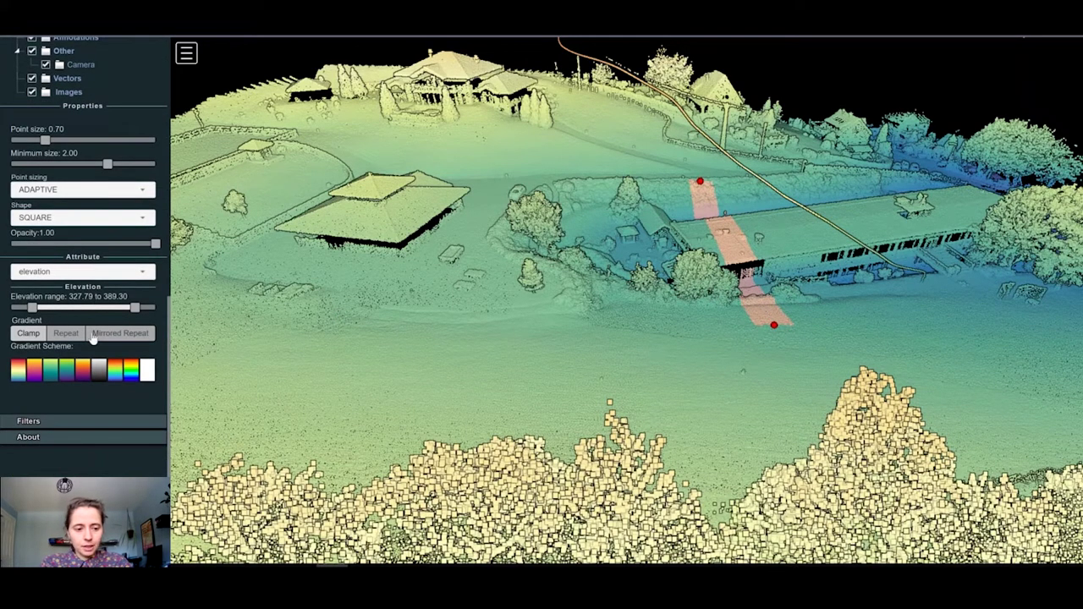
pyautogui.scroll(5, 94, 182)
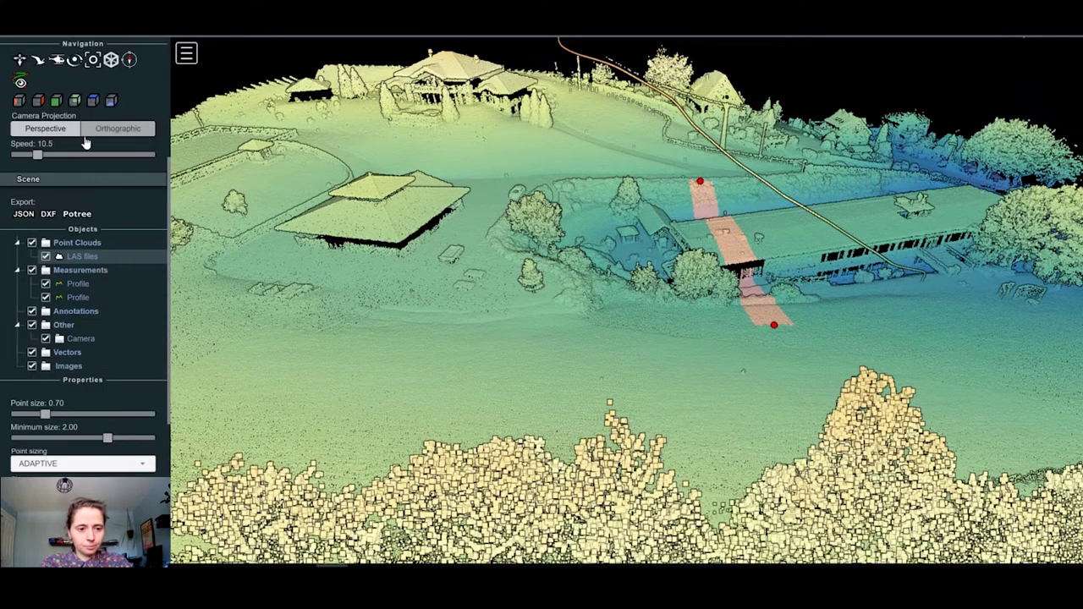
pyautogui.scroll(3, 85, 140)
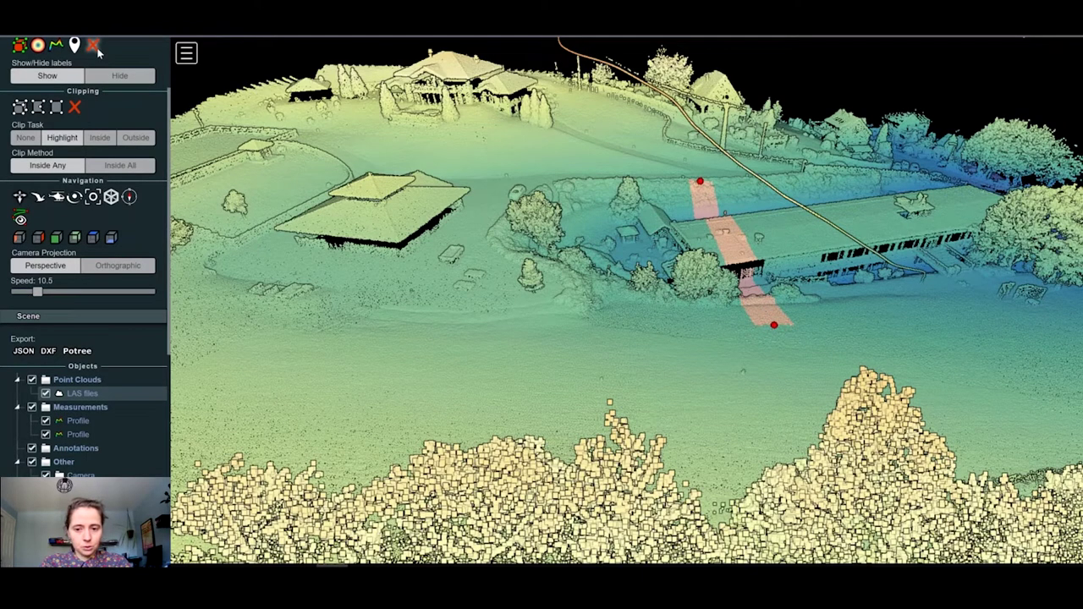
pyautogui.click(94, 45)
# Colour the cloud by intensity with range narrowed to 0–25027, then switch back to elevation.
pyautogui.scroll(-2, 90, 307)
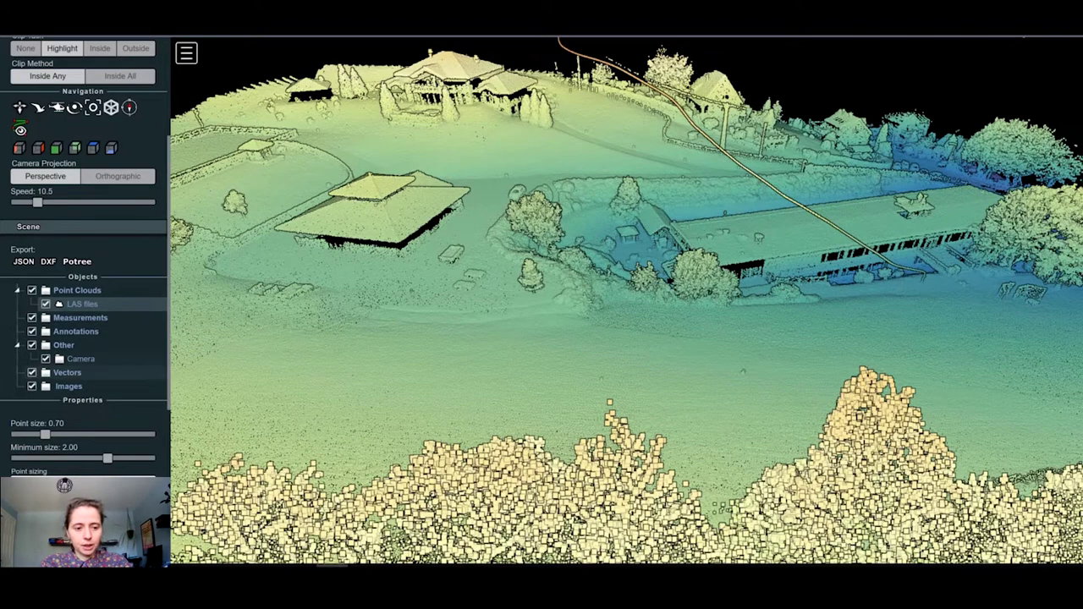
pyautogui.scroll(-3, 84, 339)
pyautogui.click(81, 271)
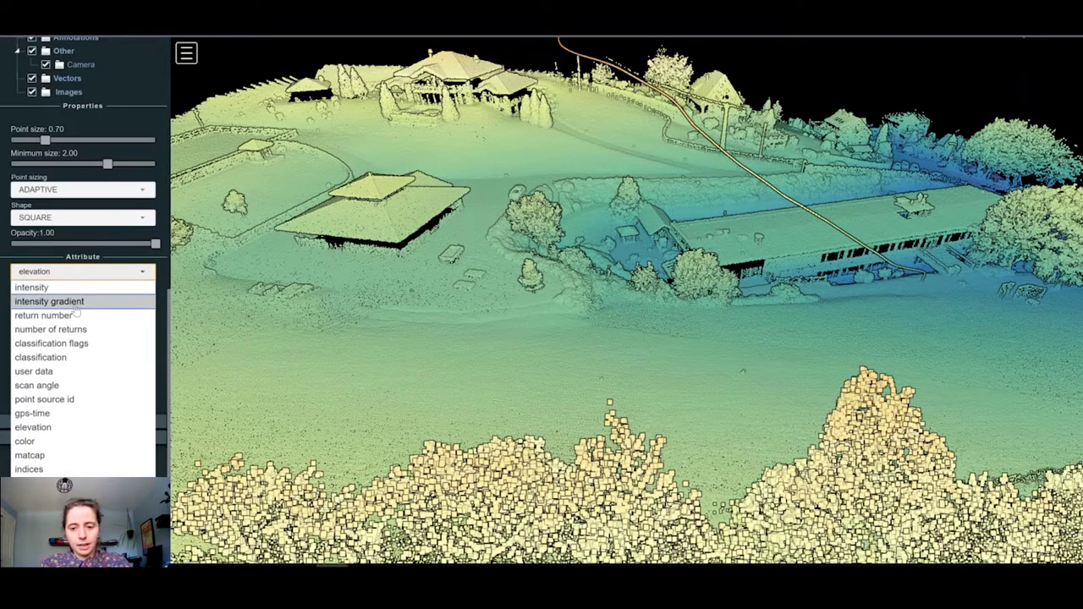
pyautogui.press('Down')
pyautogui.press('Down')
pyautogui.press('Down')
pyautogui.press('Down')
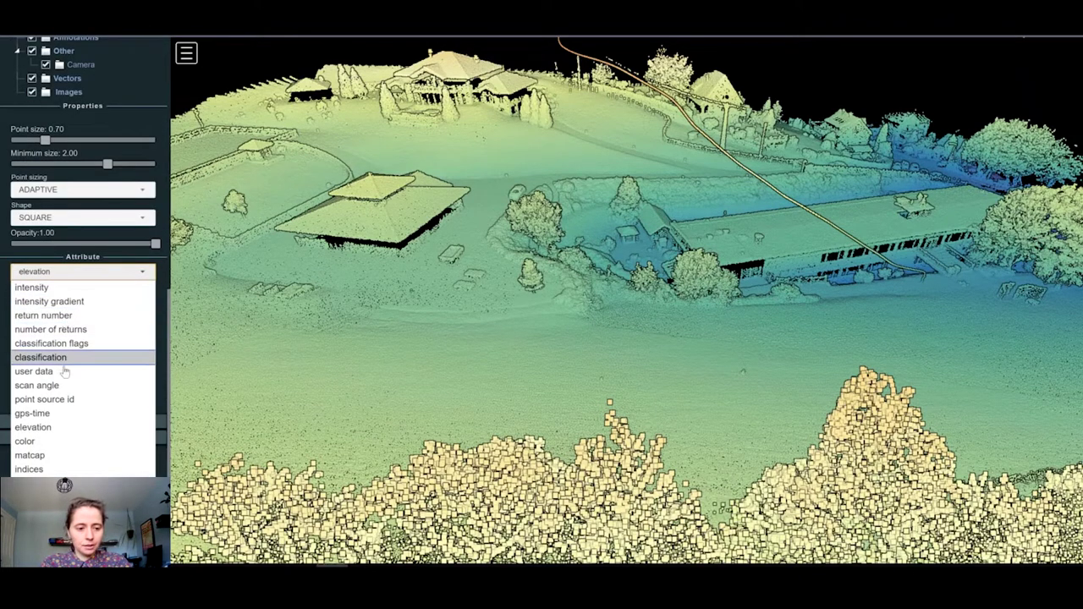
pyautogui.click(64, 287)
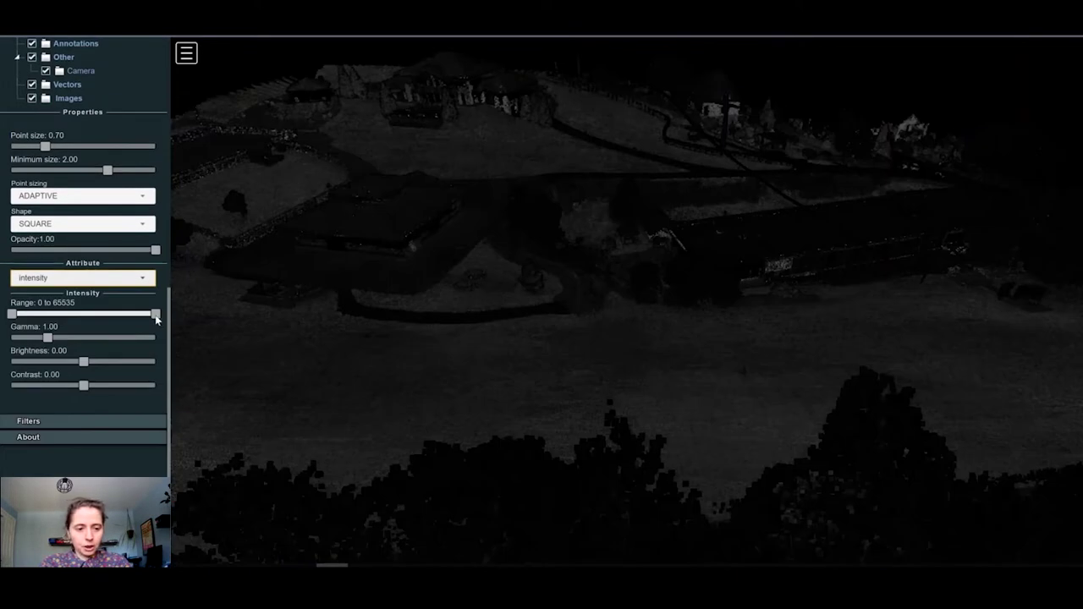
pyautogui.moveTo(156, 318); pyautogui.dragTo(61, 318)
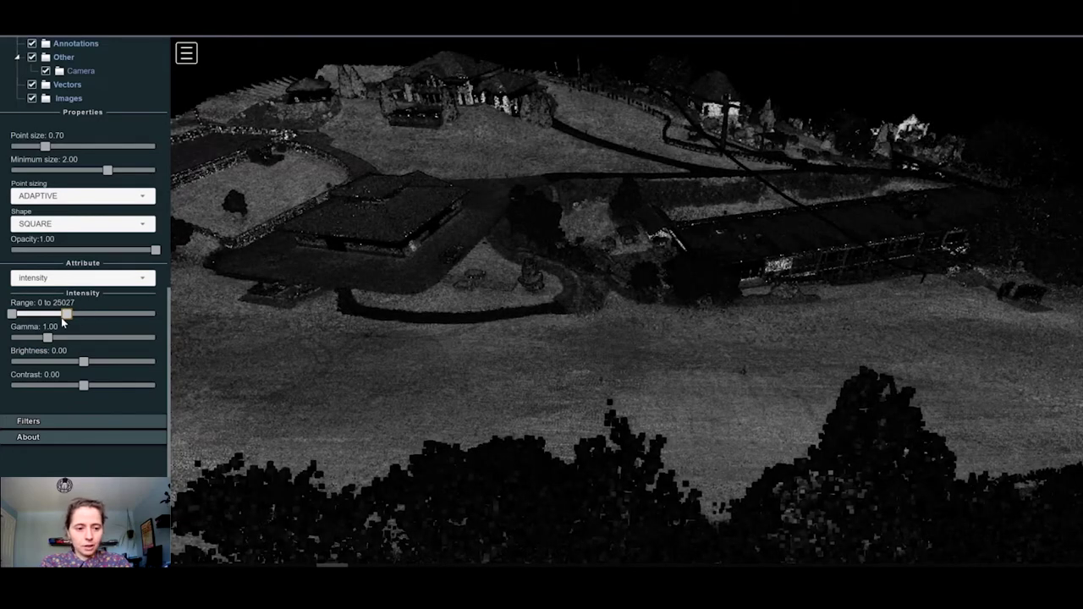
pyautogui.click(82, 278)
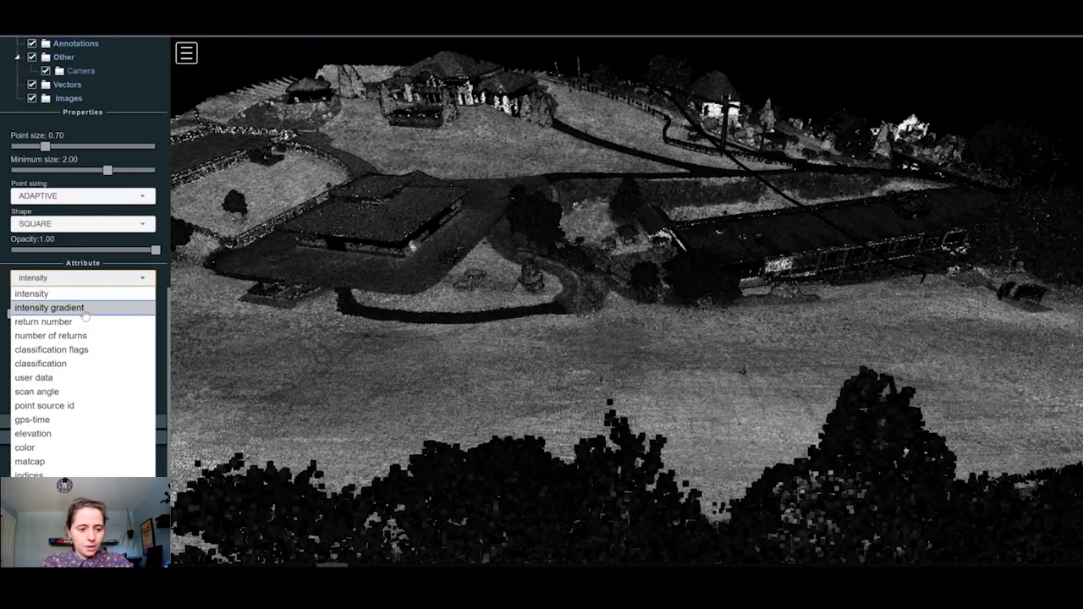
pyautogui.click(43, 435)
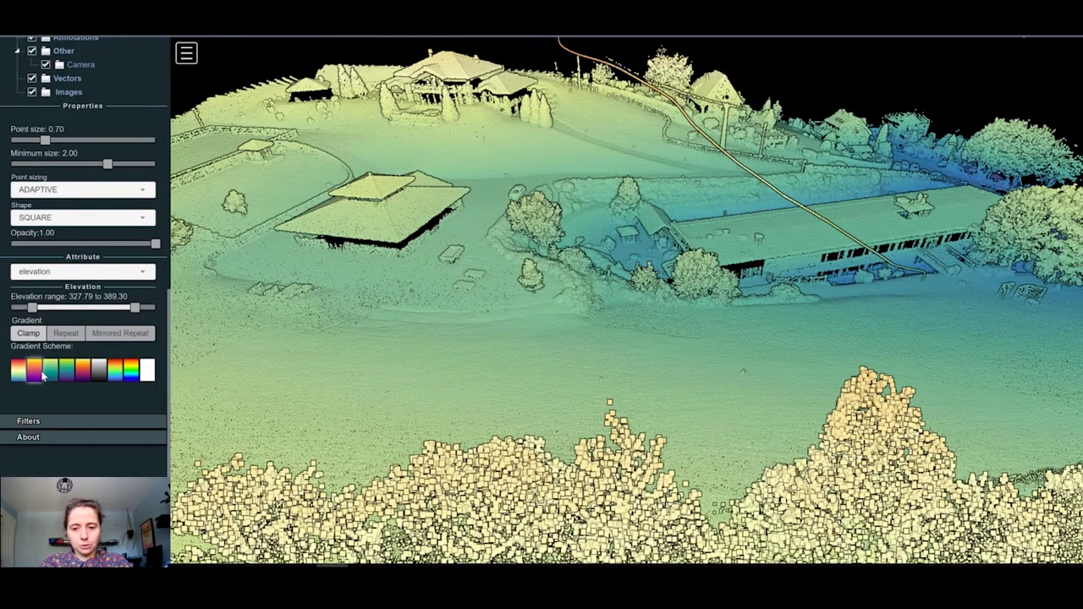
# Apply the magenta-to-orange elevation gradient and lower the elevation range maximum slightly.
pyautogui.click(42, 375)
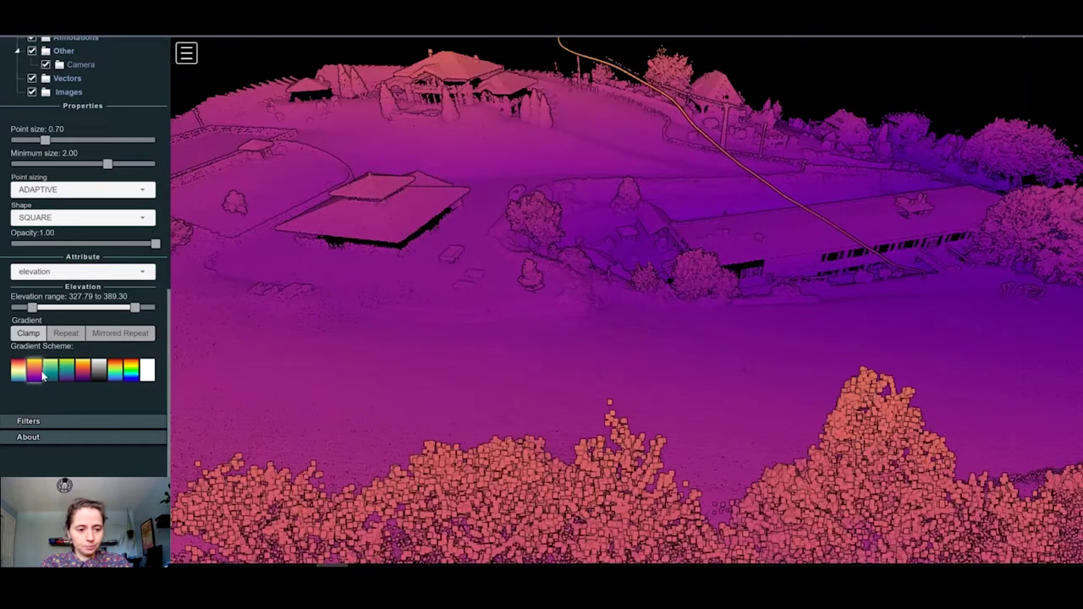
pyautogui.scroll(-2, 284, 338)
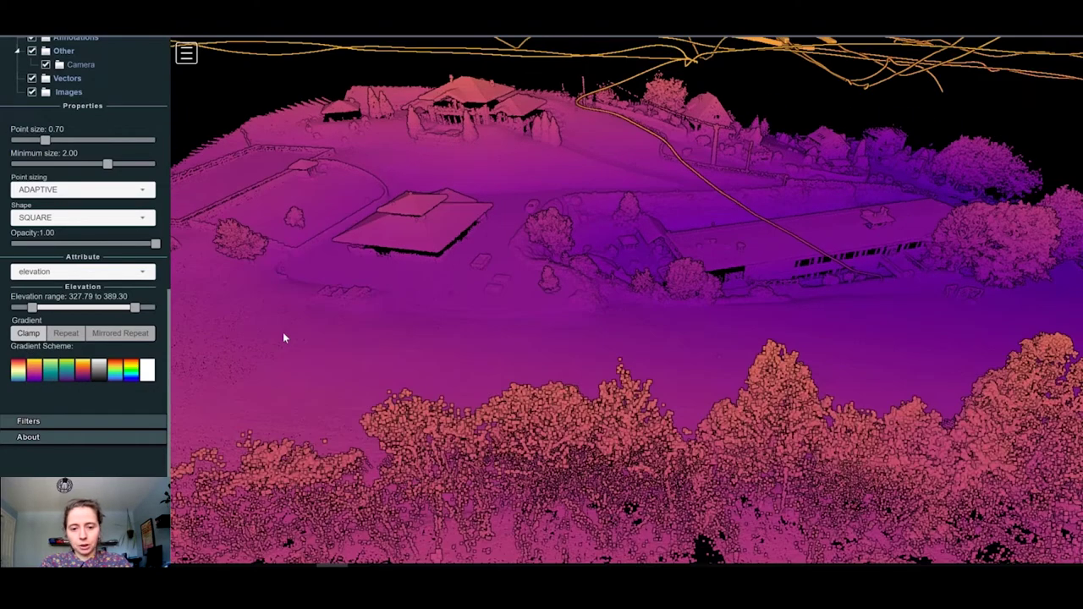
pyautogui.moveTo(135, 308); pyautogui.dragTo(92, 309)
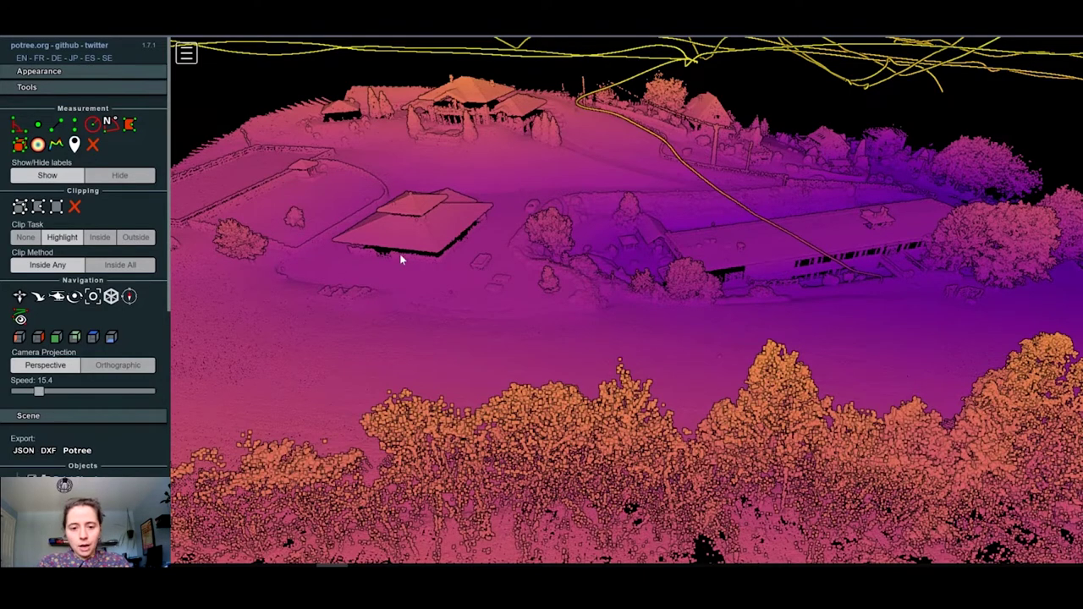
# Zoom and pan around the elevation-coloured site and its flight lines.
pyautogui.scroll(-1, 426, 262)
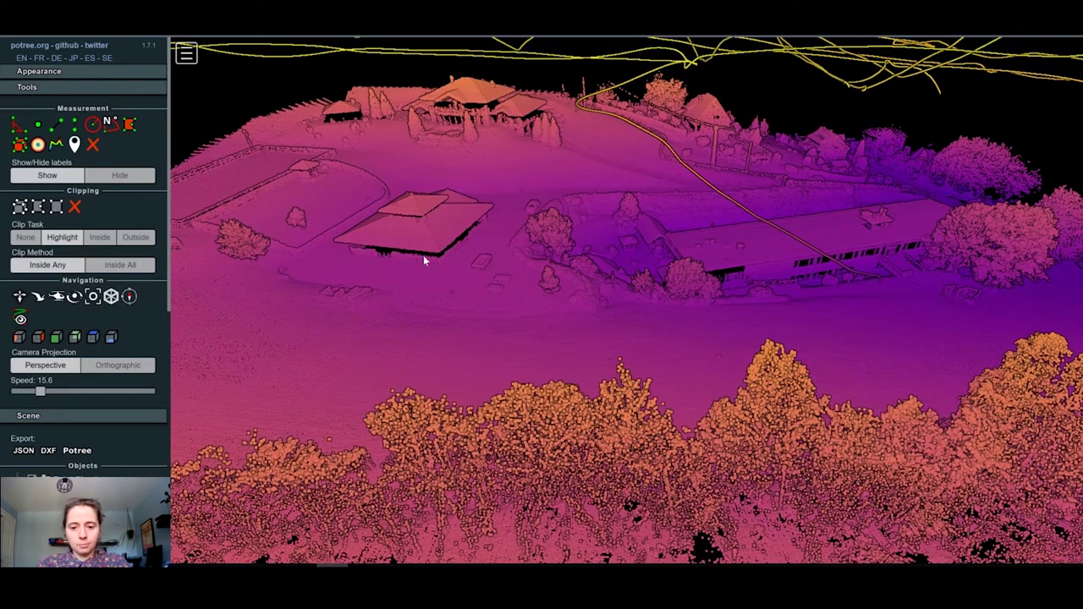
pyautogui.scroll(-3, 423, 255)
pyautogui.scroll(1, 555, 303)
pyautogui.scroll(1, 560, 306)
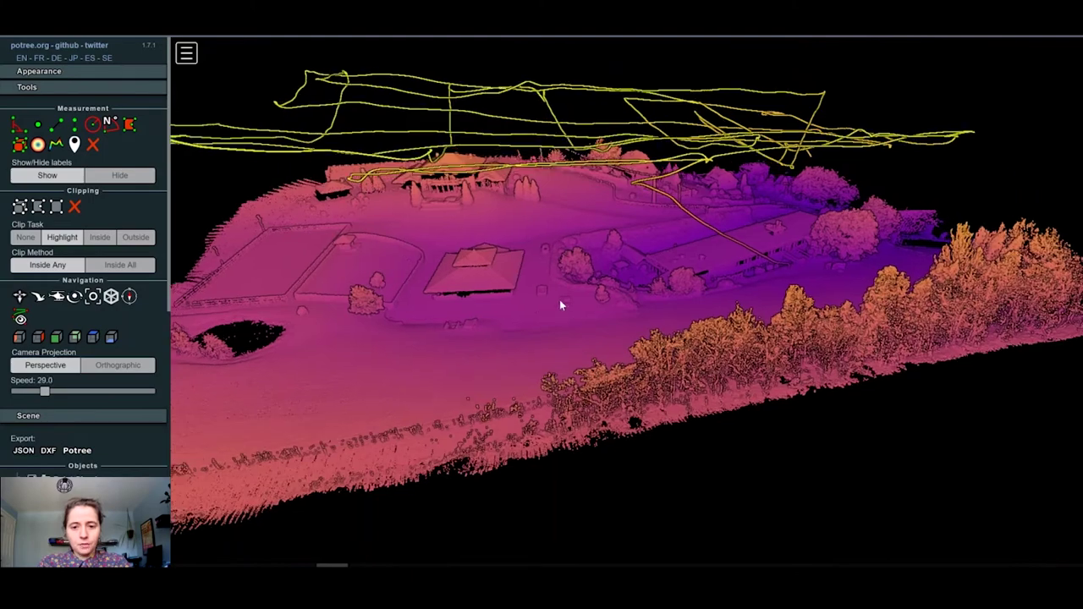
pyautogui.scroll(2, 560, 304)
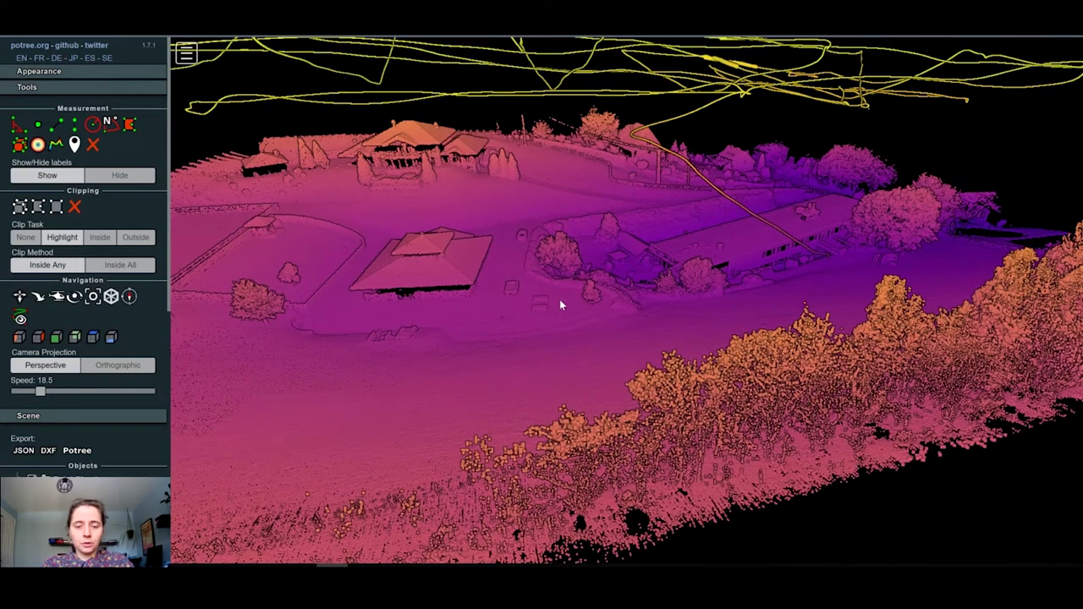
pyautogui.scroll(1, 559, 305)
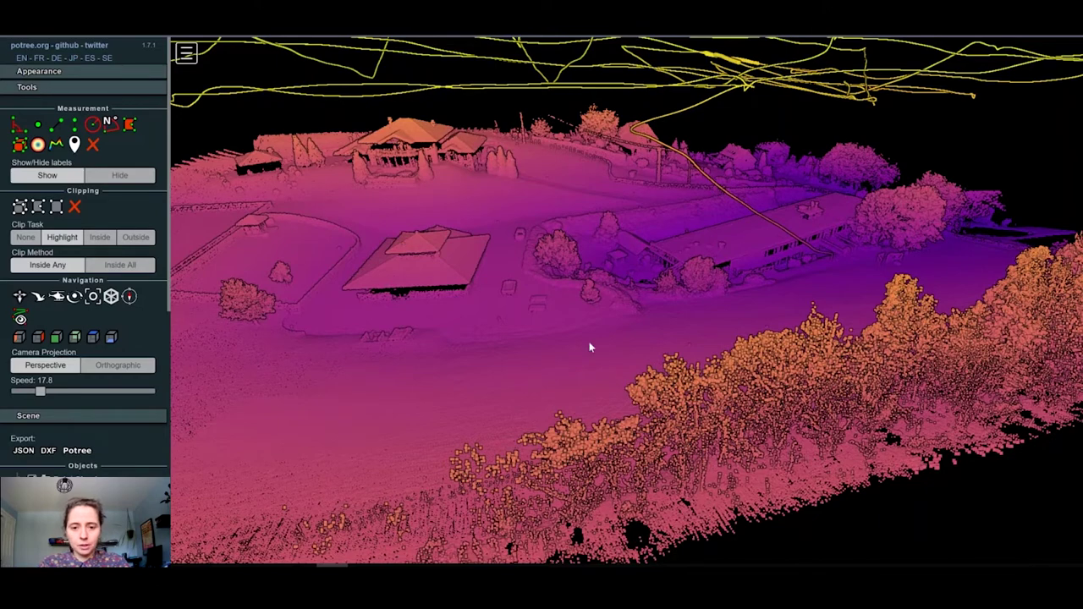
pyautogui.moveTo(591, 347); pyautogui.dragTo(620, 334)
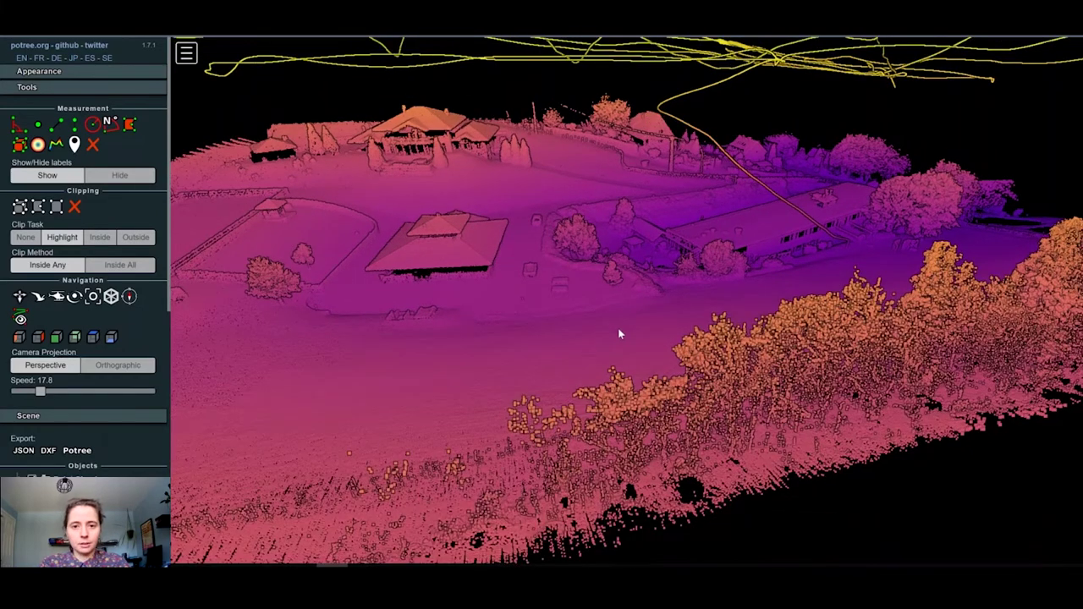
pyautogui.scroll(-1, 626, 329)
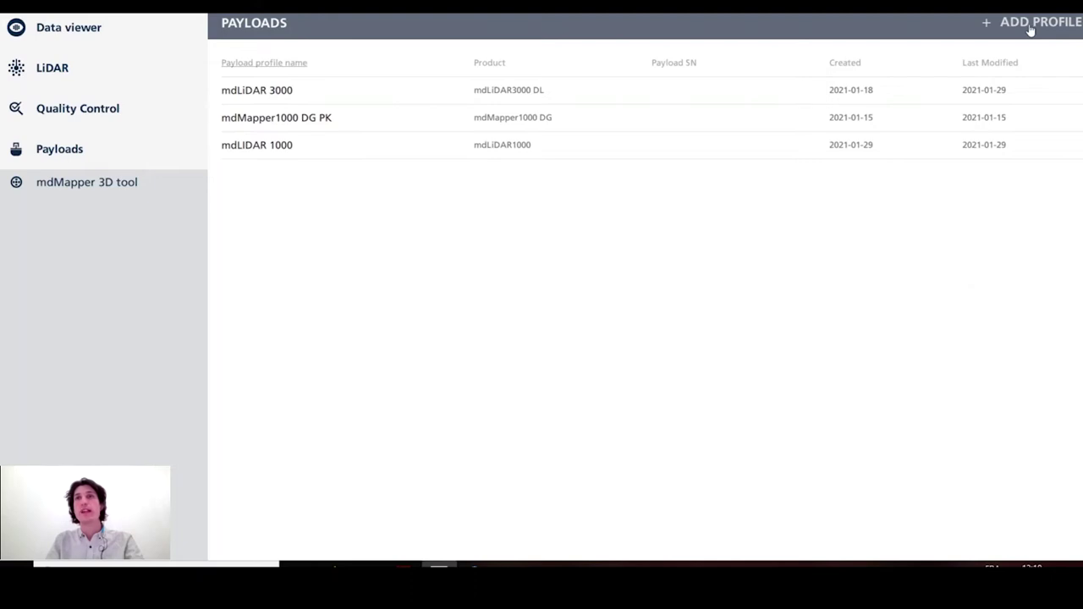
# Start a new payload profile from the Payloads page.
pyautogui.click(1030, 30)
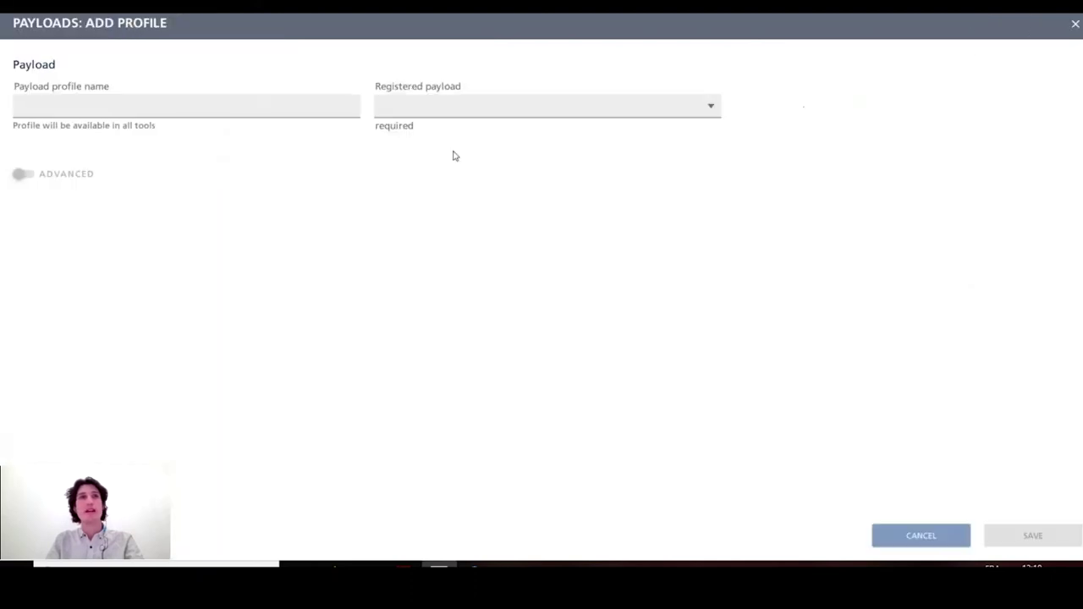
# Name the profile 'md LIDAR 1000', payload other, product mdLiDAR1000, window snapped beside the report.
pyautogui.click(283, 111)
pyautogui.write('md ')
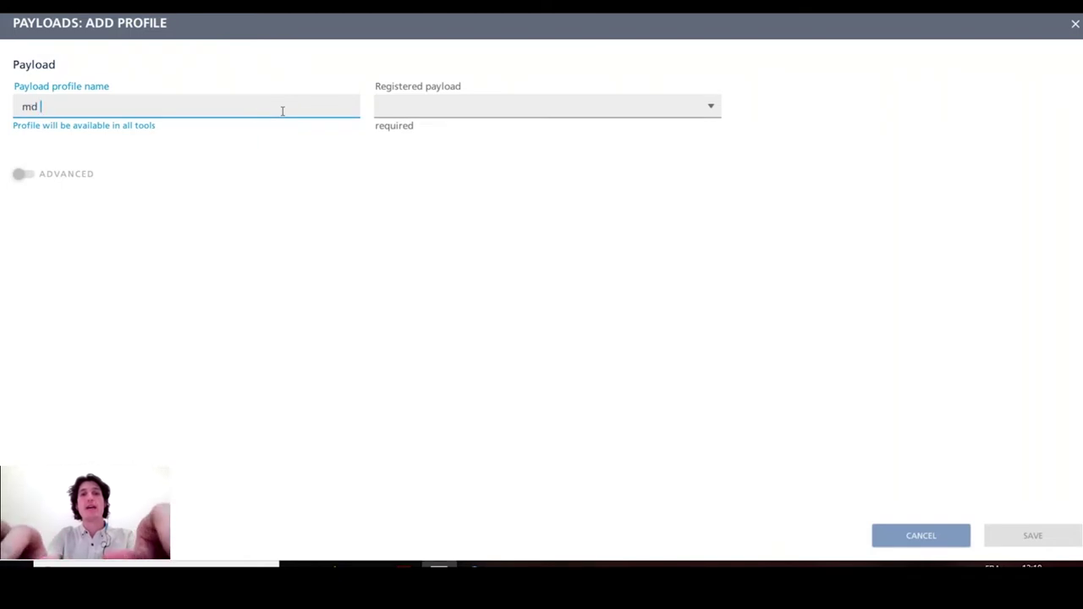
pyautogui.write('LIDA')
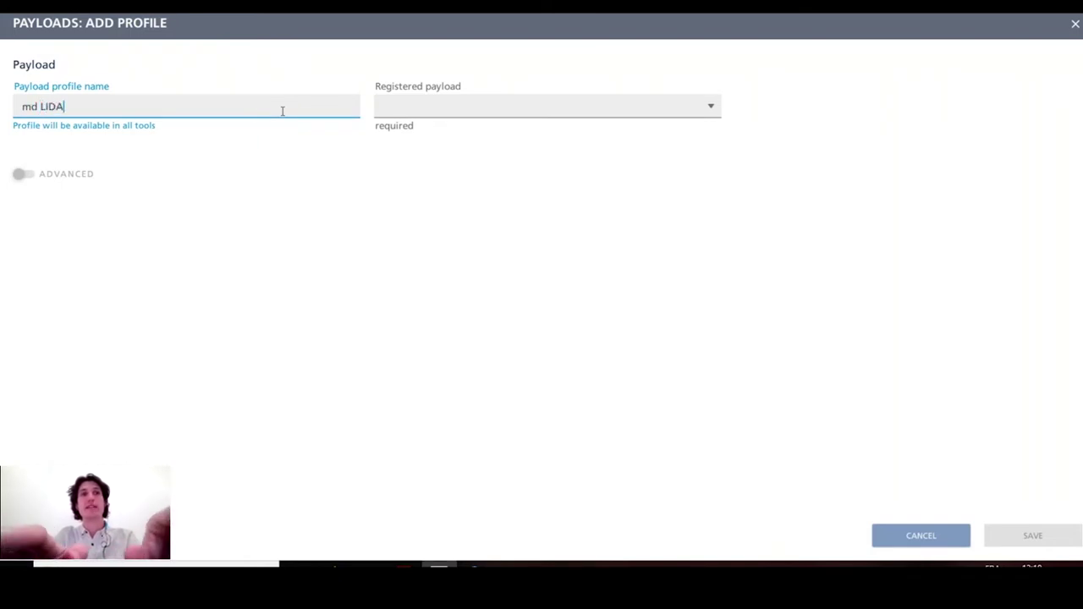
pyautogui.write('R 1000')
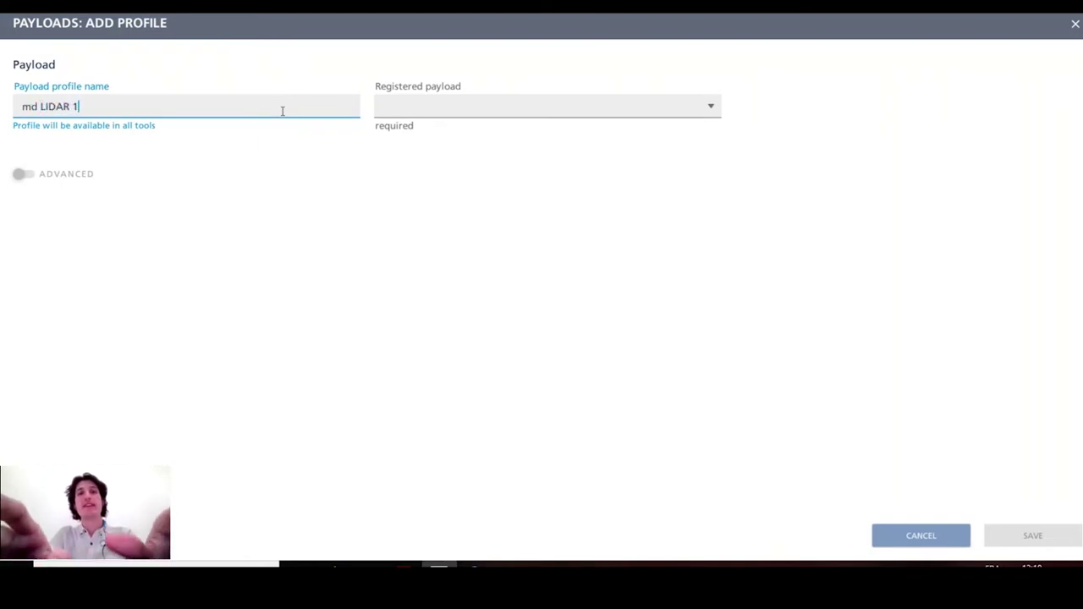
pyautogui.click(422, 116)
pyautogui.click(423, 136)
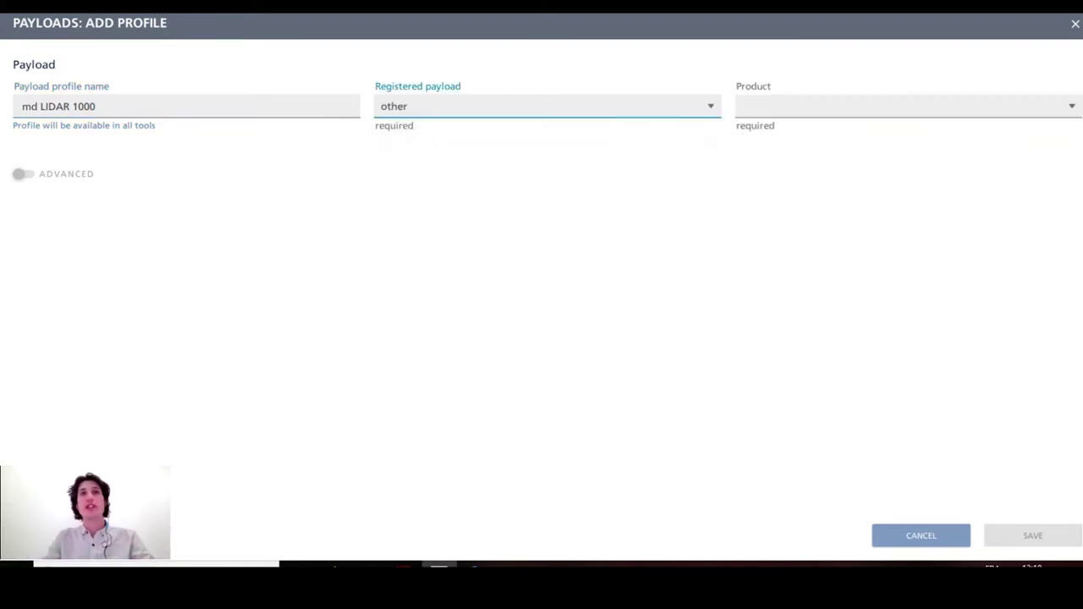
pyautogui.click(769, 107)
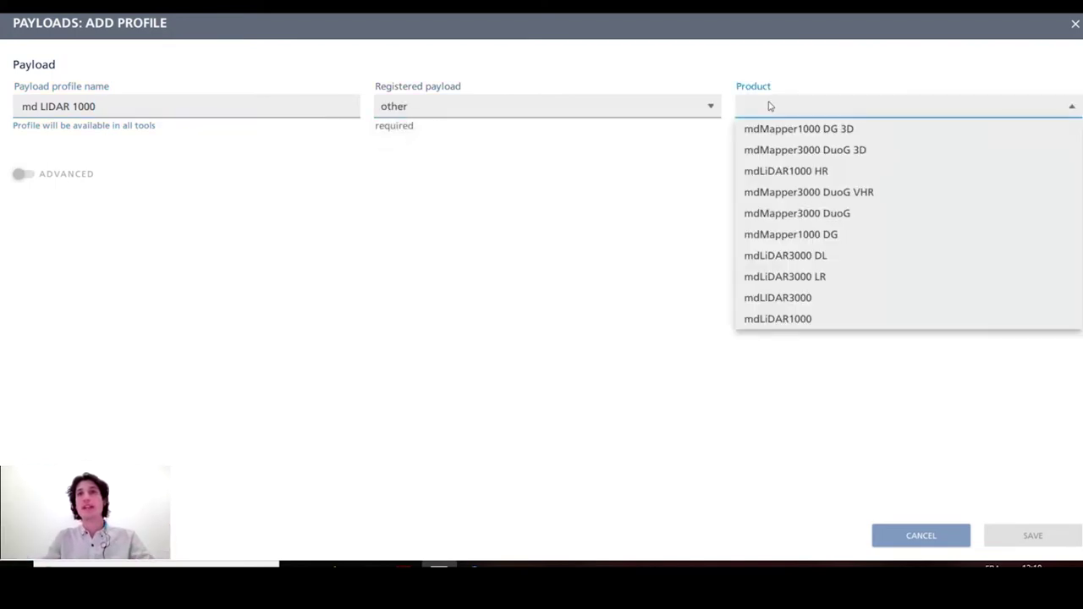
pyautogui.click(785, 321)
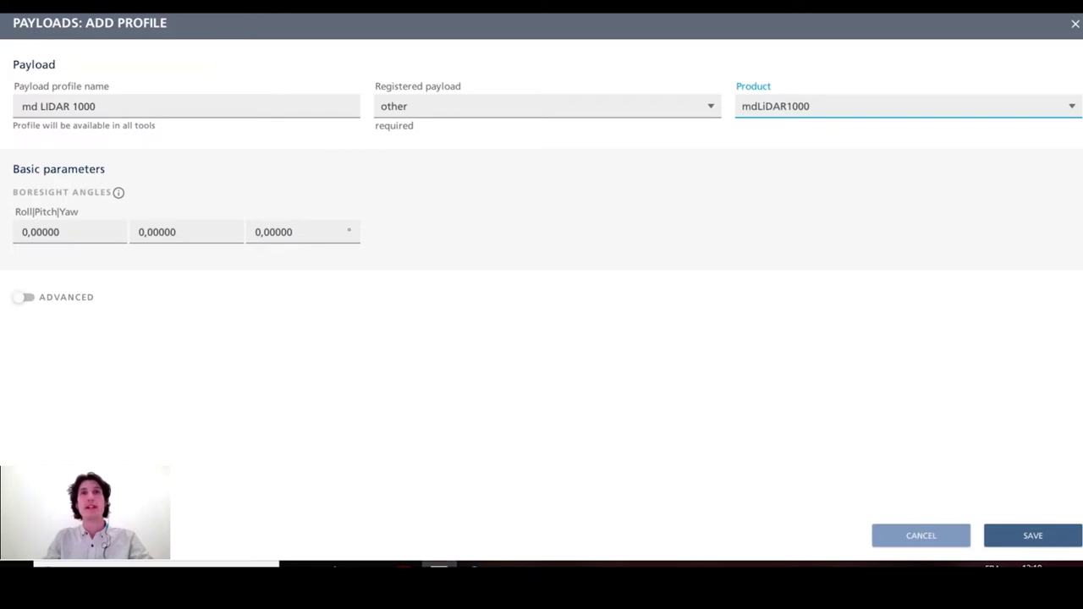
pyautogui.press('super+Down')
pyautogui.press('super+Right')
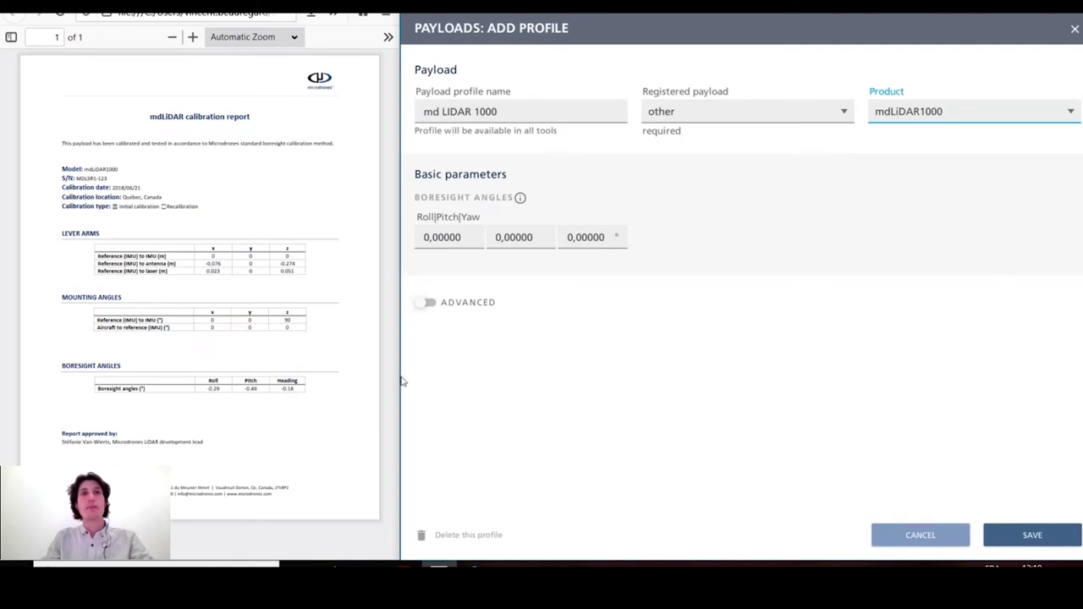
# Set the Roll boresight angle to -0,29.
pyautogui.moveTo(404, 382)
pyautogui.mouseDown()
pyautogui.moveTo(568, 377)
pyautogui.moveTo(407, 377)
pyautogui.mouseUp()
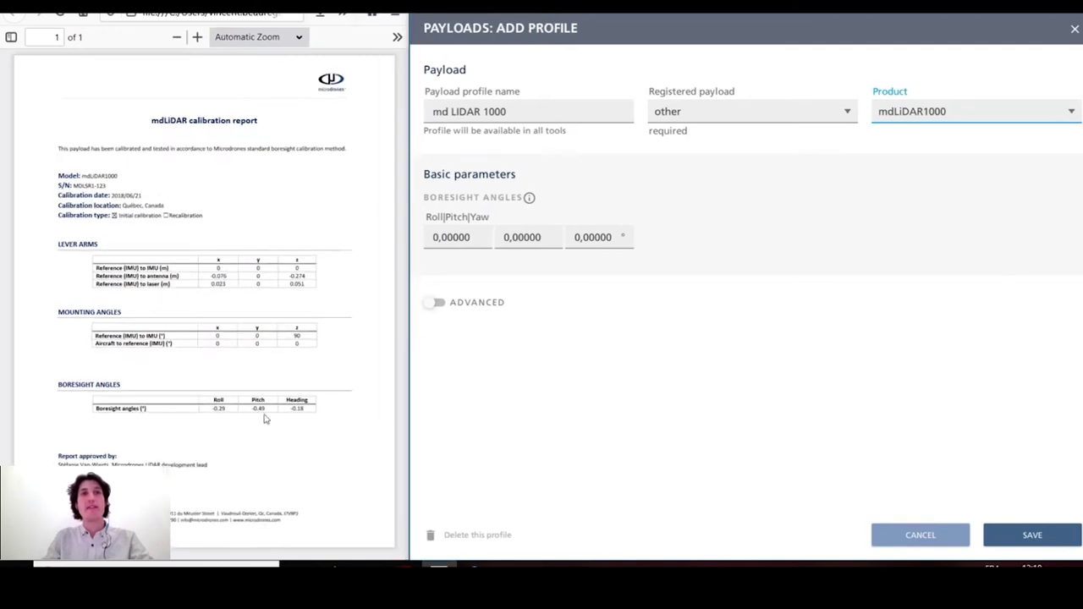
pyautogui.click(468, 238)
pyautogui.moveTo(471, 237); pyautogui.dragTo(279, 209)
pyautogui.write('-')
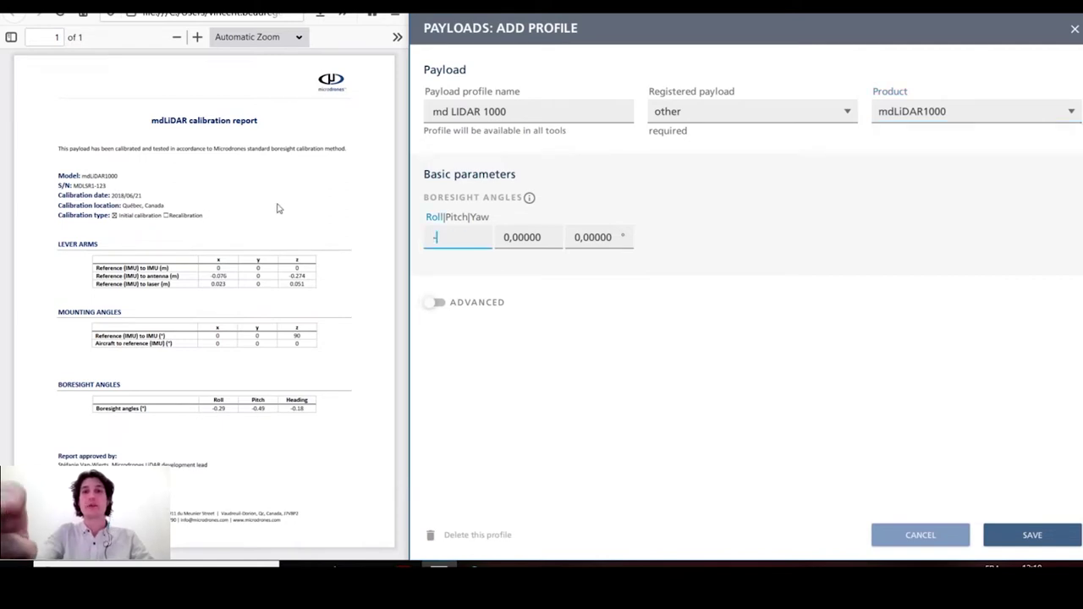
pyautogui.write('0,29')
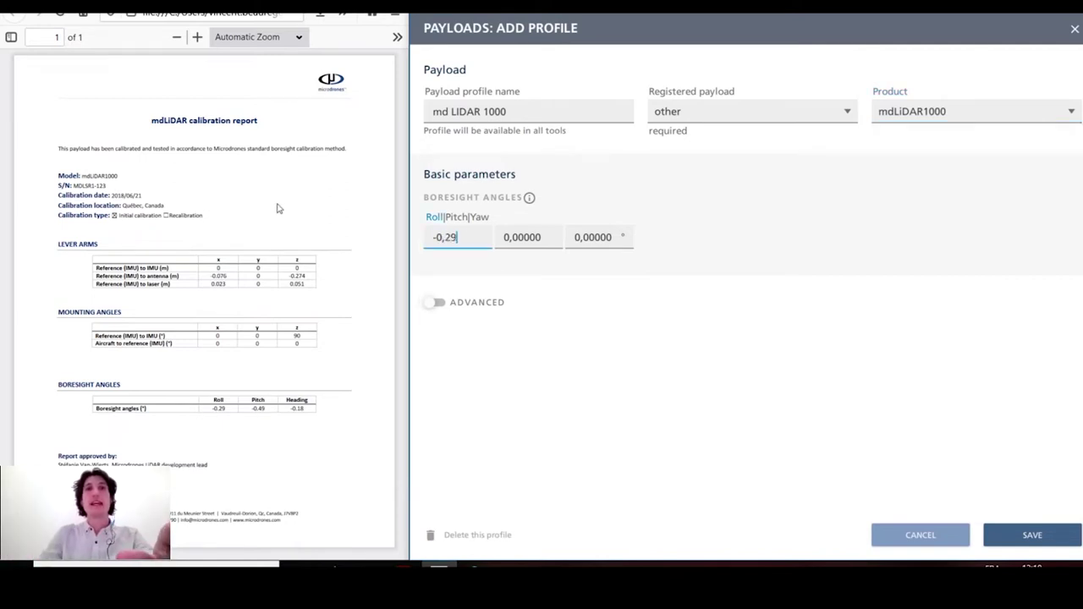
# Set the Pitch boresight angle to -0,49.
pyautogui.moveTo(540, 238); pyautogui.dragTo(310, 222)
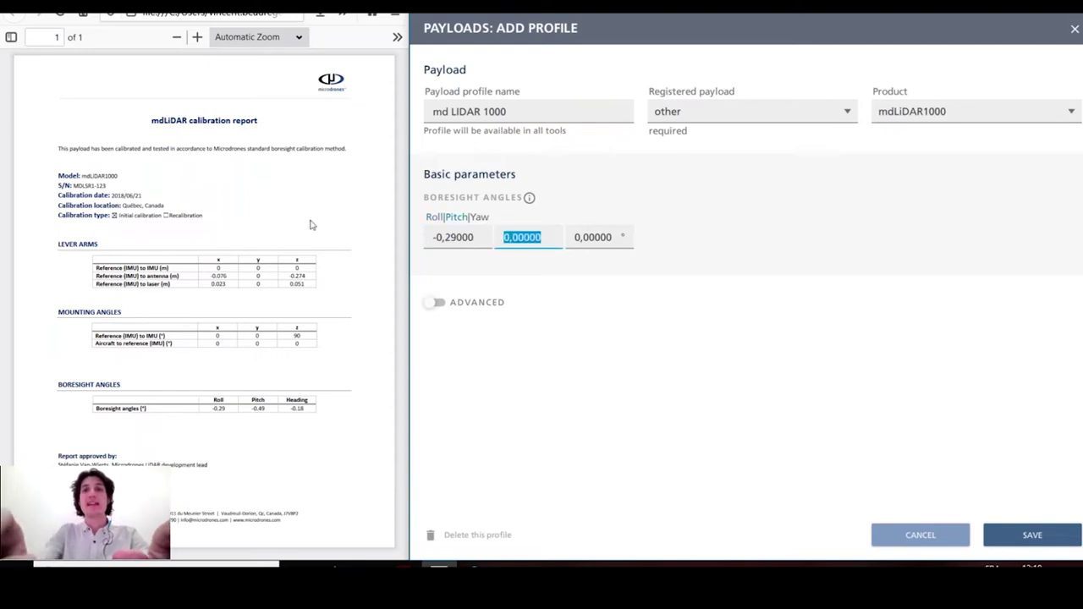
pyautogui.write('0,')
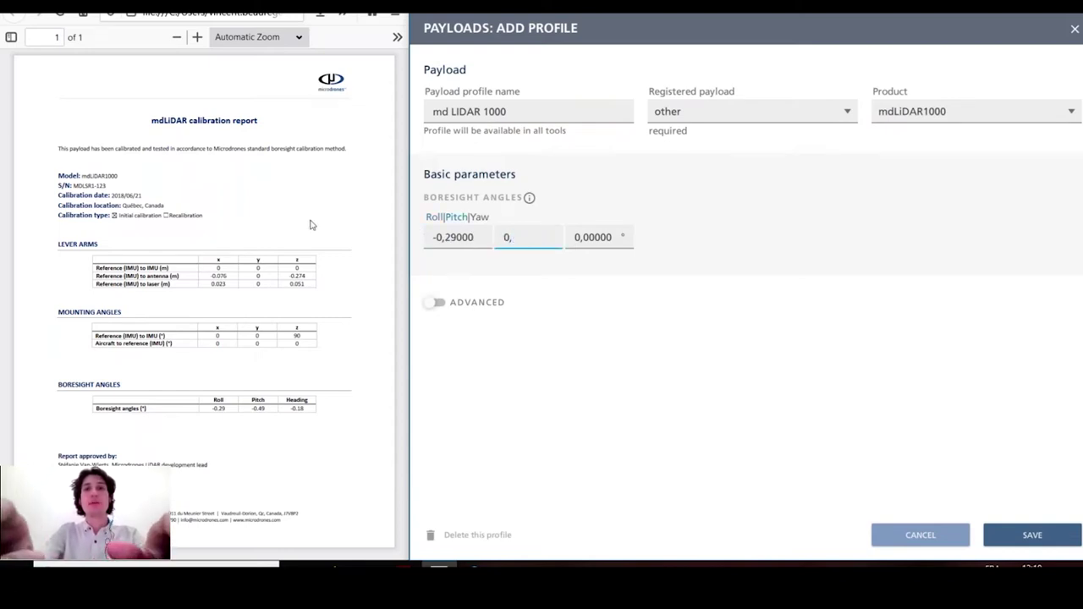
pyautogui.write('049')
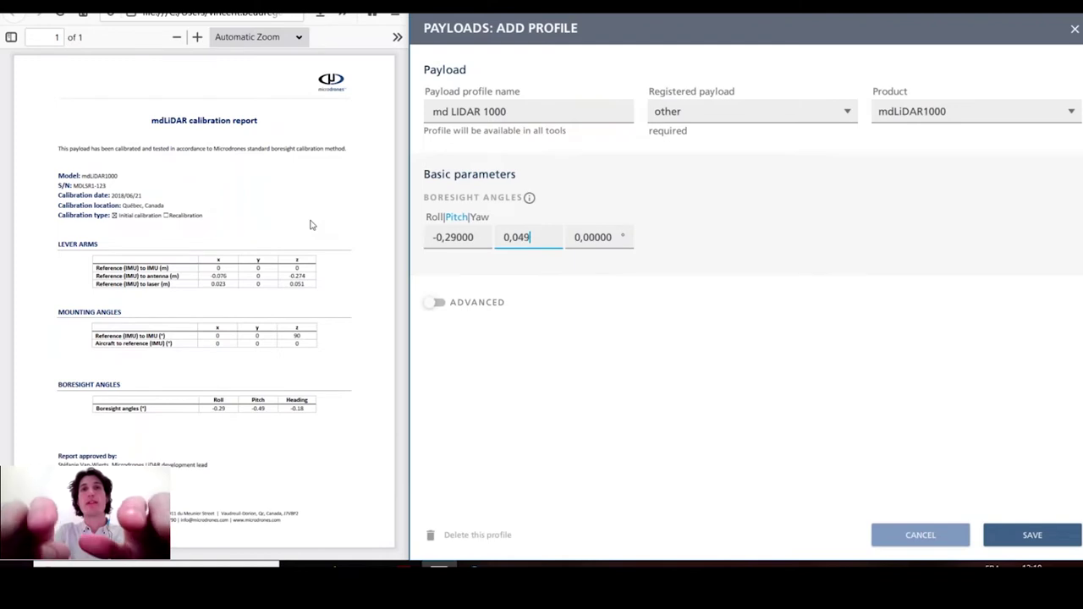
pyautogui.press('Left')
pyautogui.press('Left')
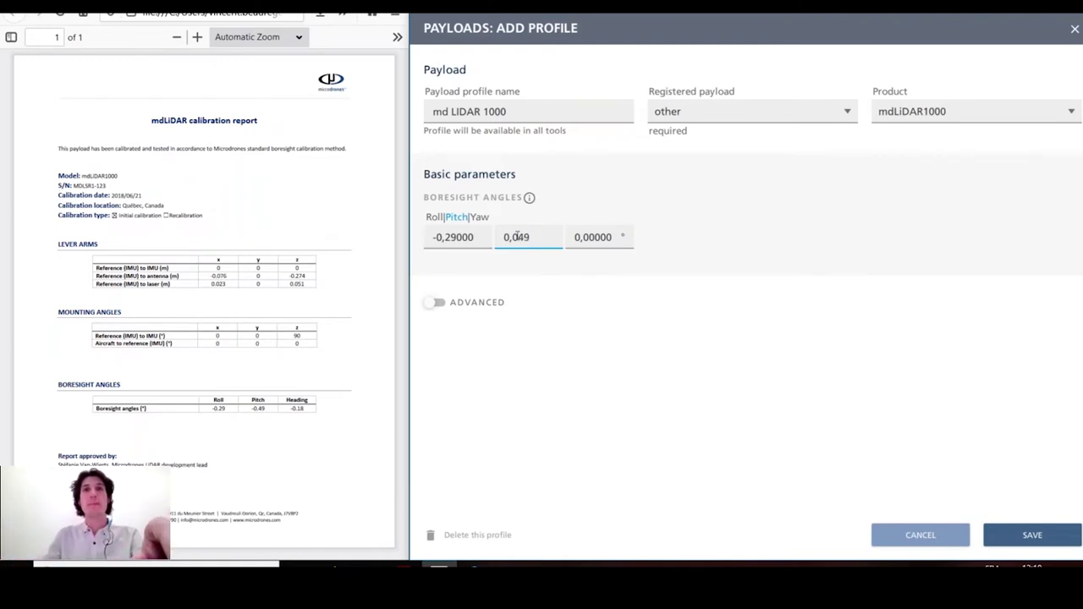
pyautogui.press('BackSpace')
pyautogui.press('Home')
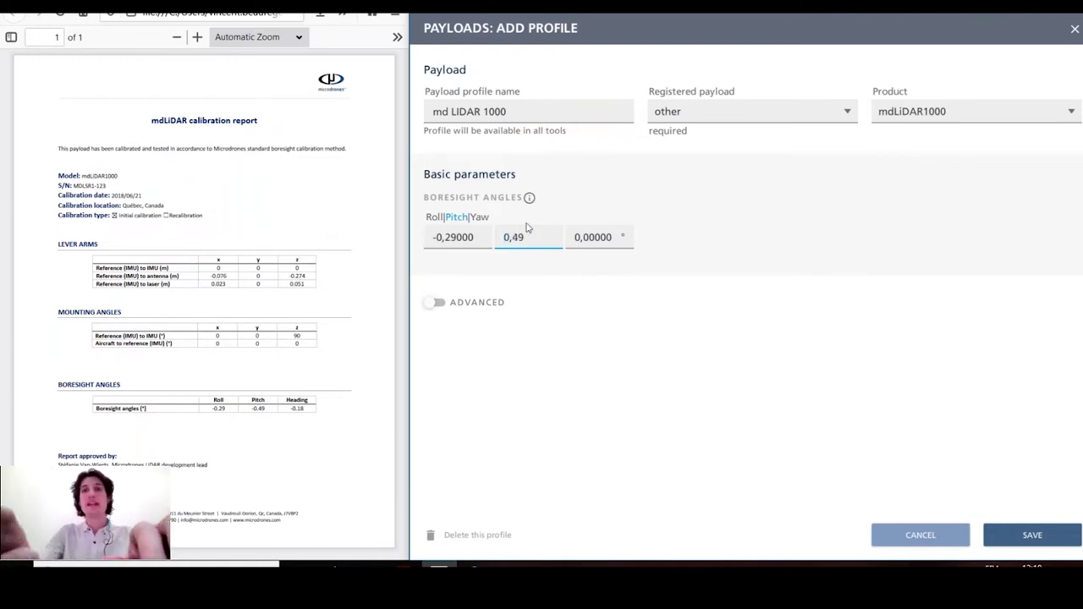
pyautogui.write('-')
pyautogui.press('Tab')
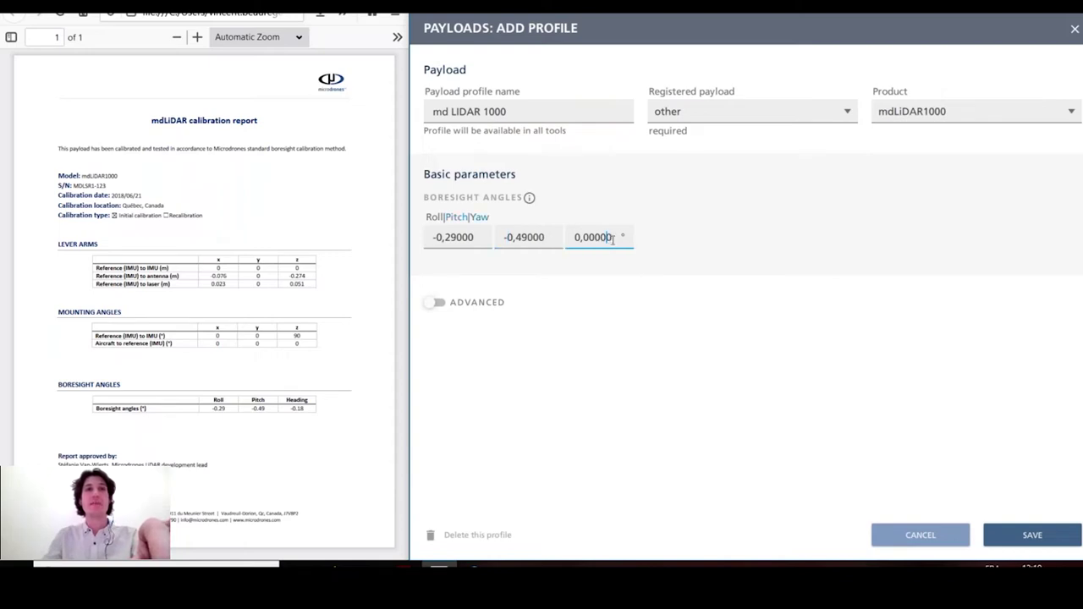
# Set the Yaw boresight angle to -0,18 and save the payload profile.
pyautogui.hotkey('ctrl', 'a')
pyautogui.press('BackSpace')
pyautogui.write('-')
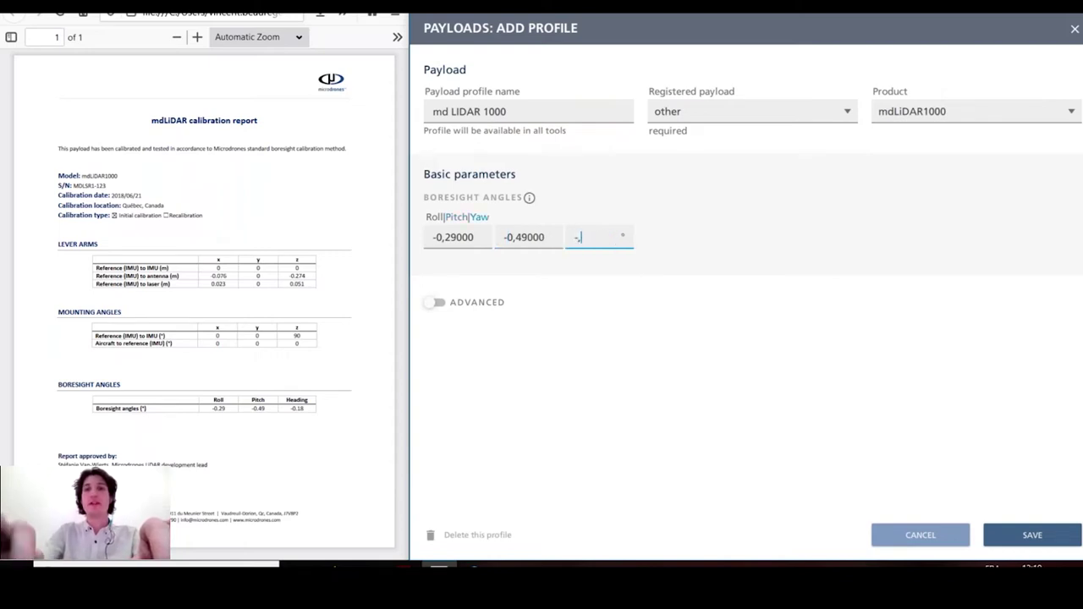
pyautogui.write('0,18')
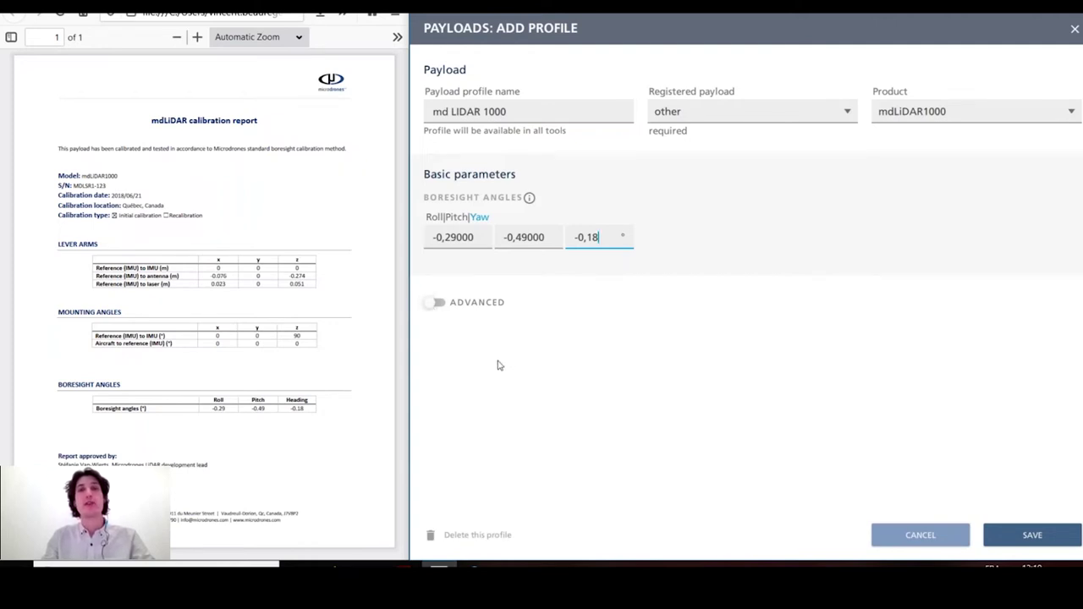
pyautogui.click(1035, 541)
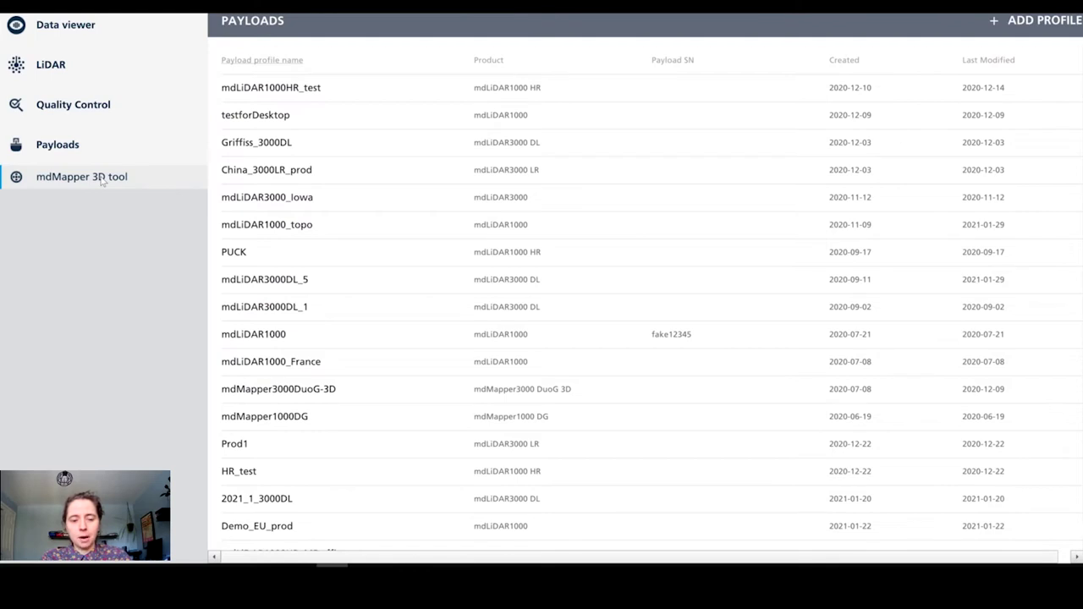
# Switch to the mdMapper 3D tool from the sidebar.
pyautogui.click(102, 179)
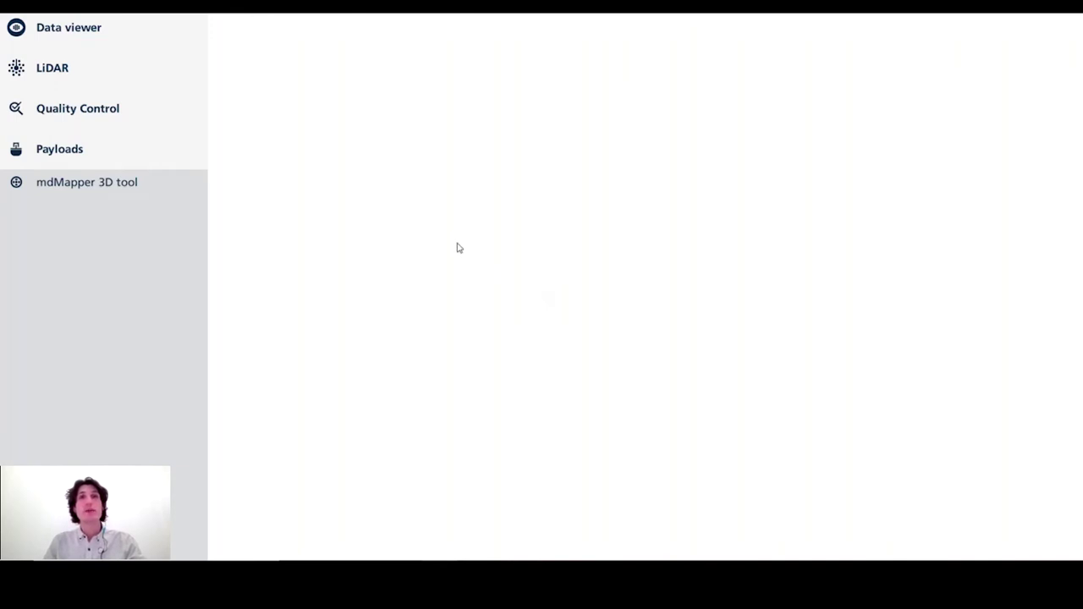
# Open LiDAR Coverage Preview from the Quality Control tool group.
pyautogui.click(72, 113)
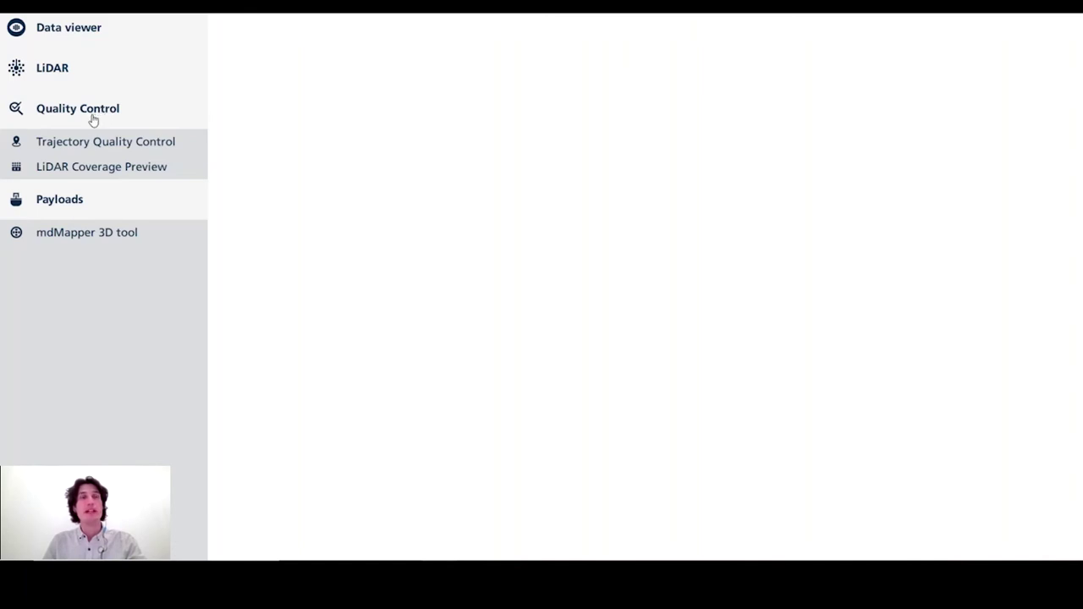
pyautogui.click(123, 169)
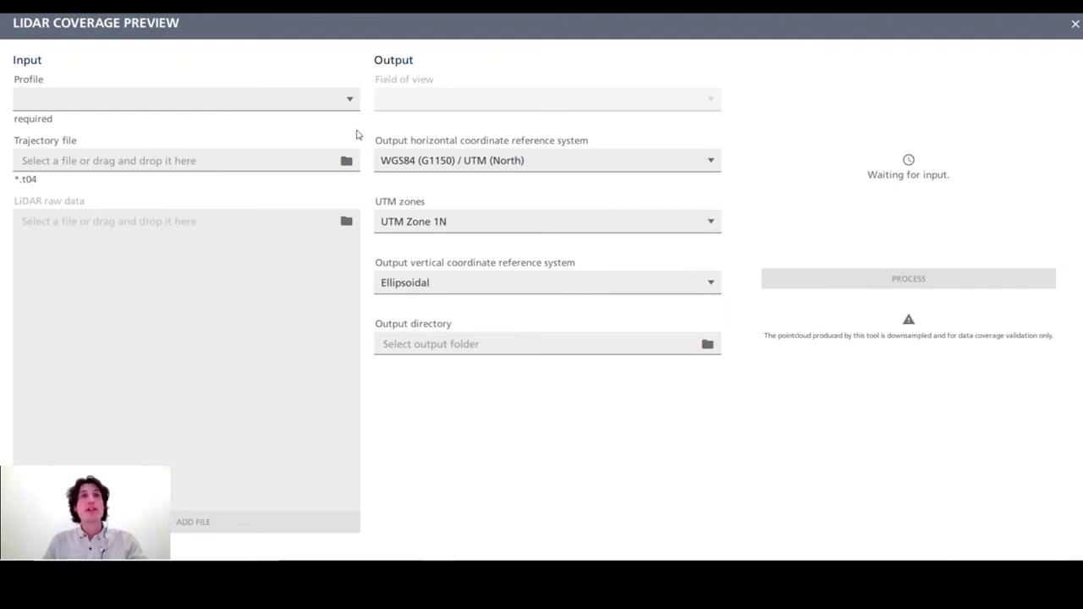
# Load the mdLIDAR 1000 profile, the .T04 trajectory file and eight .mrs raw data files.
pyautogui.click(350, 99)
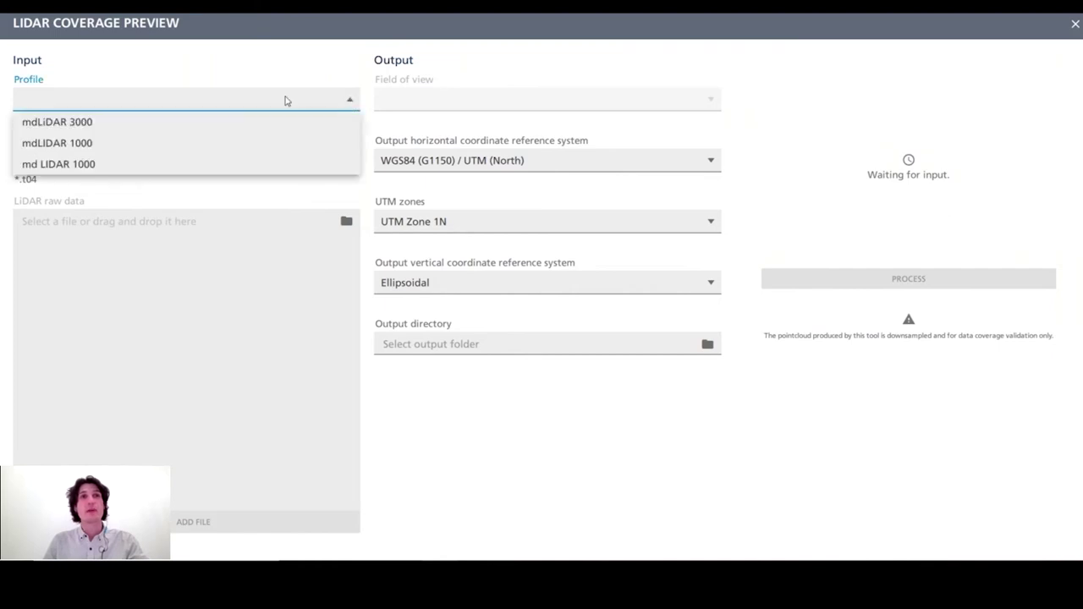
pyautogui.click(271, 145)
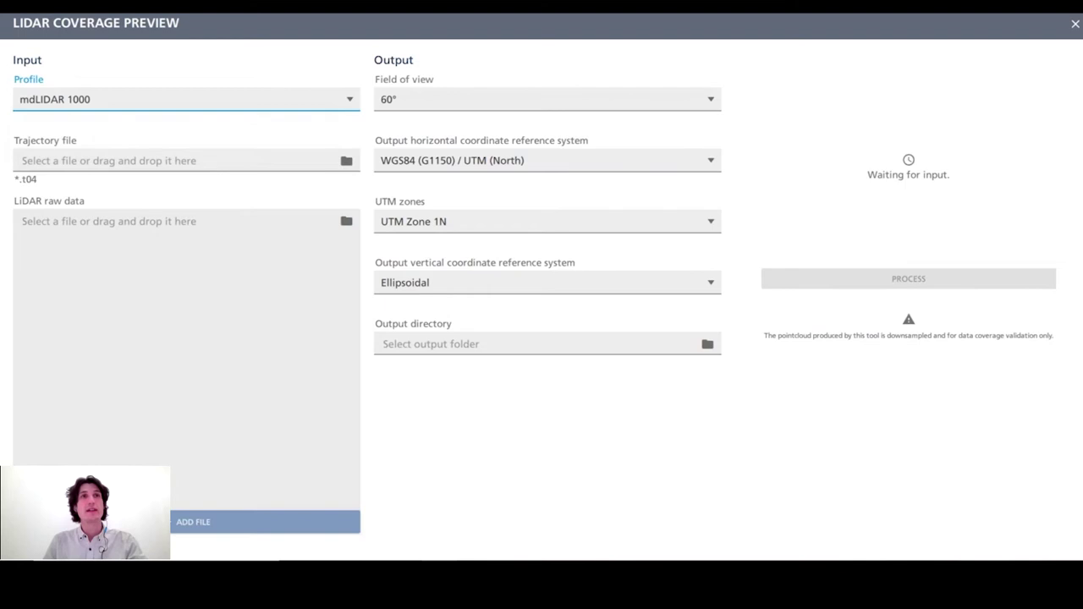
pyautogui.click(345, 165)
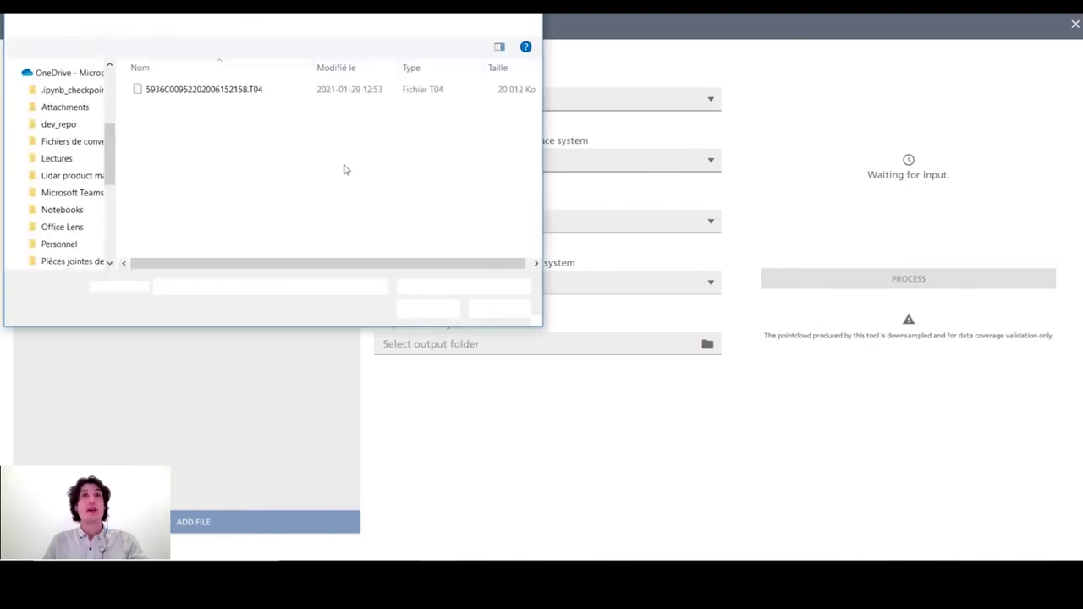
pyautogui.click(237, 99)
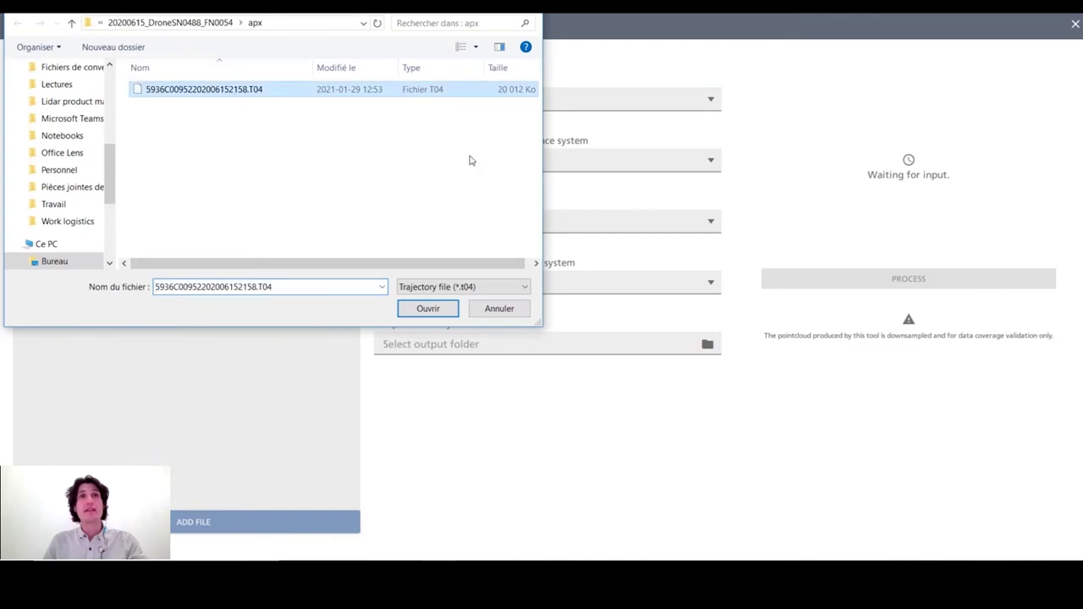
pyautogui.press('Return')
pyautogui.click(345, 222)
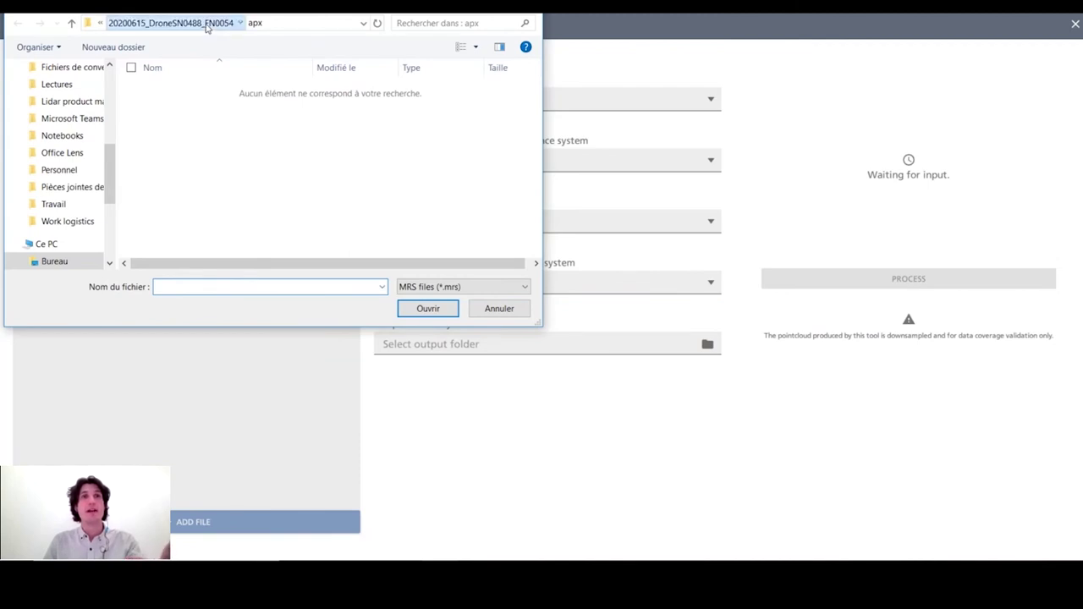
pyautogui.click(207, 25)
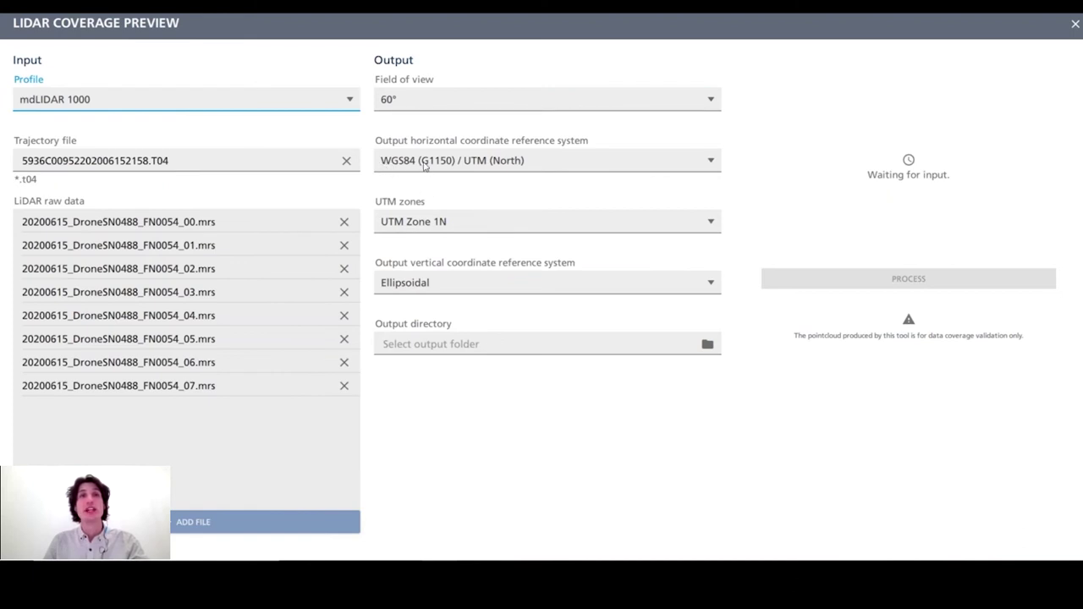
# Process the coverage preview in UTM Zone 18N into 20200615_DroneSN0488_FN0054, then close the tool.
pyautogui.click(453, 222)
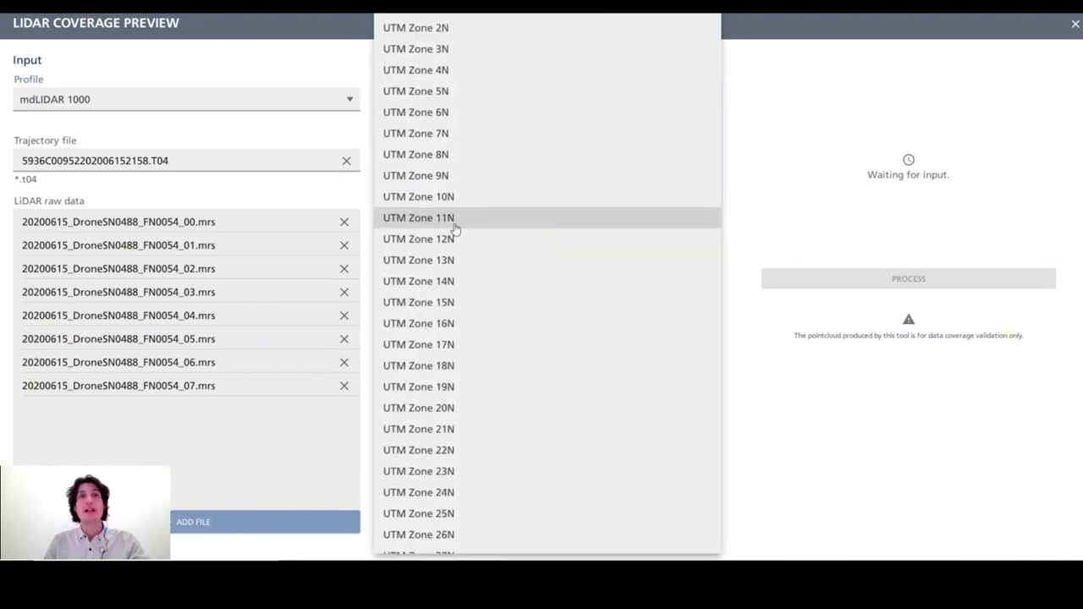
pyautogui.click(454, 367)
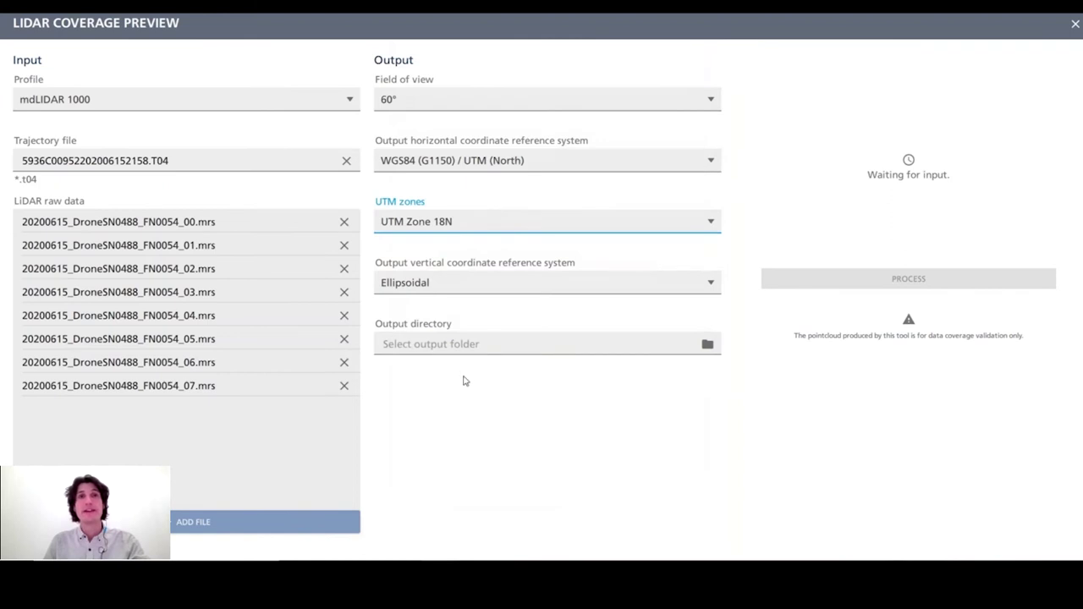
pyautogui.click(690, 354)
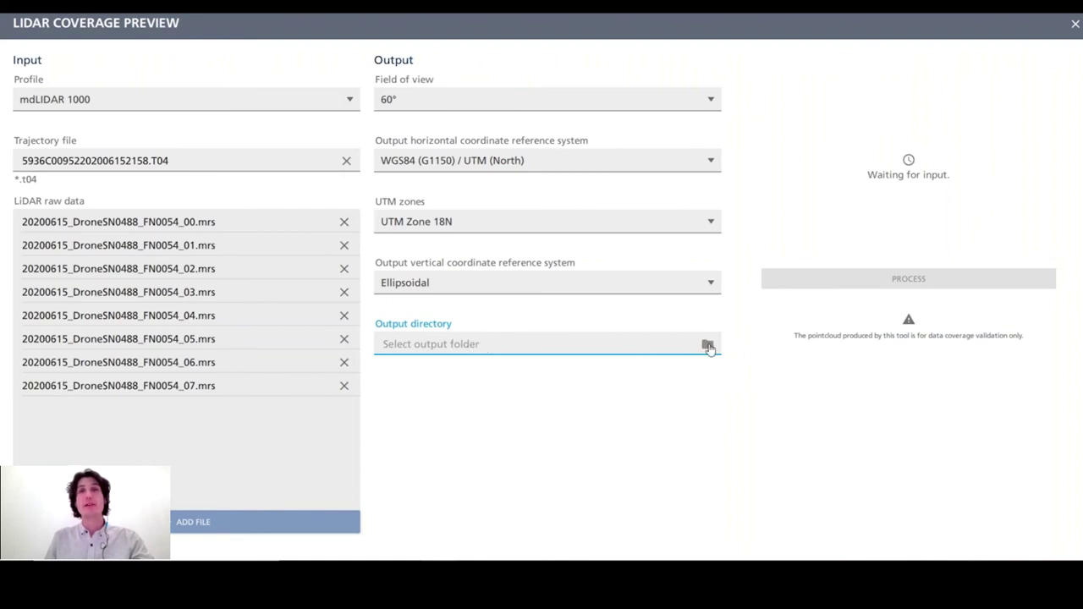
pyautogui.click(708, 346)
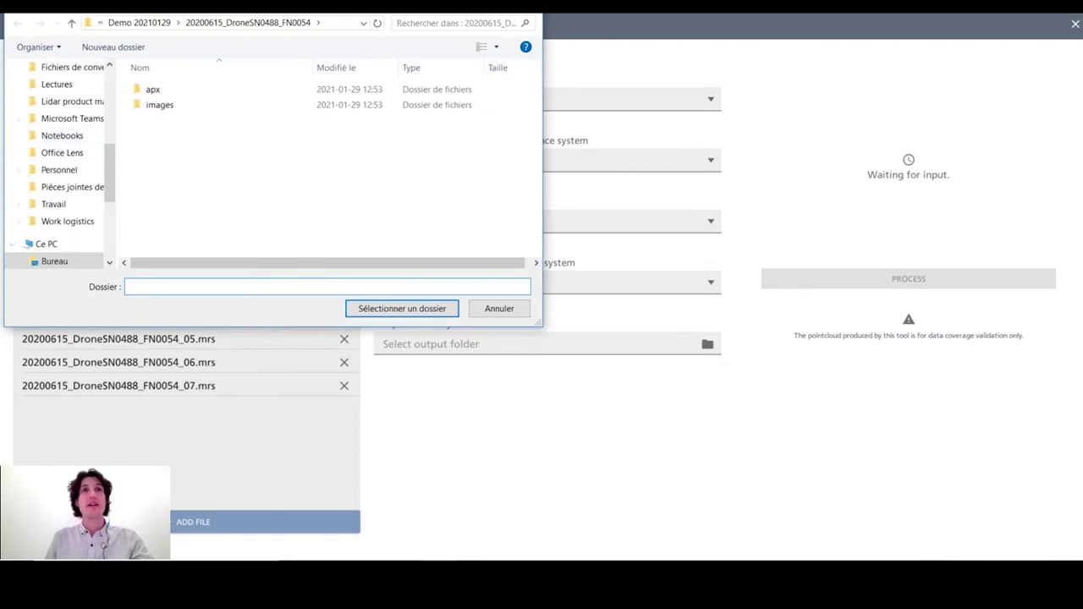
pyautogui.click(232, 29)
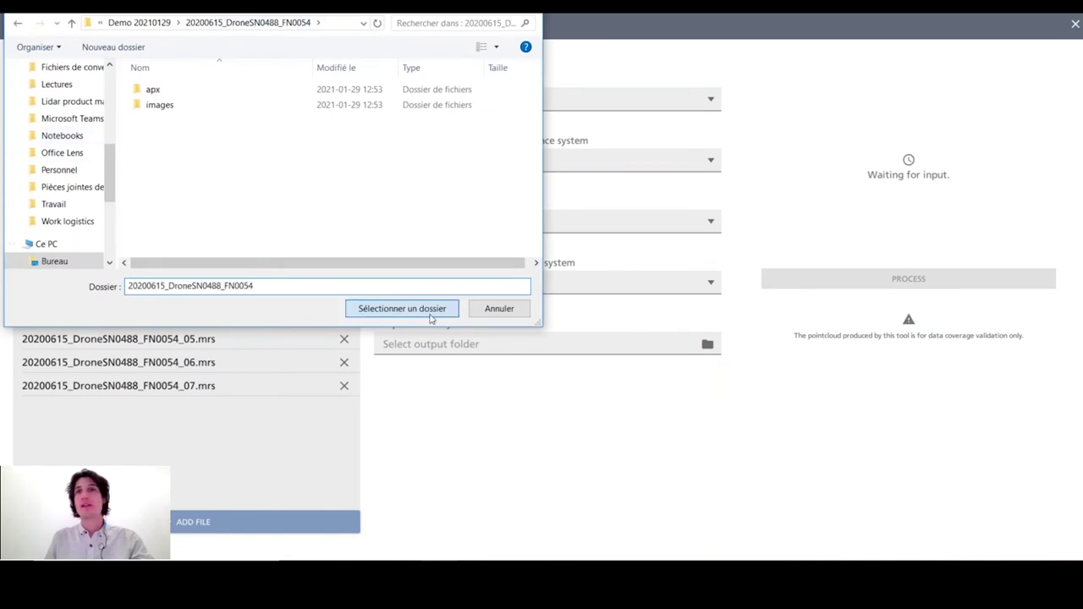
pyautogui.click(403, 309)
pyautogui.click(970, 276)
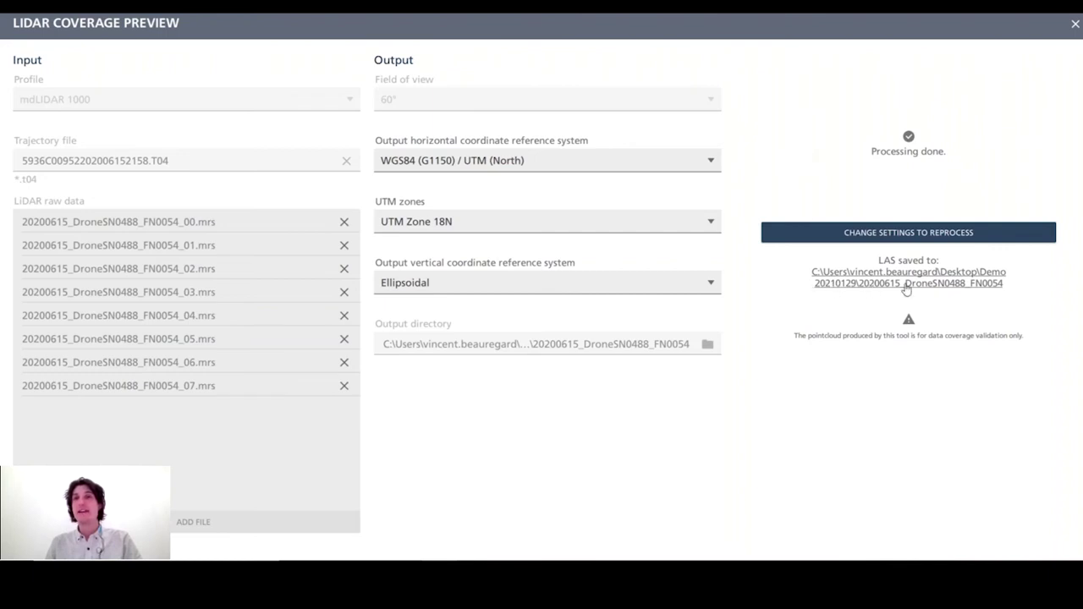
pyautogui.click(1076, 26)
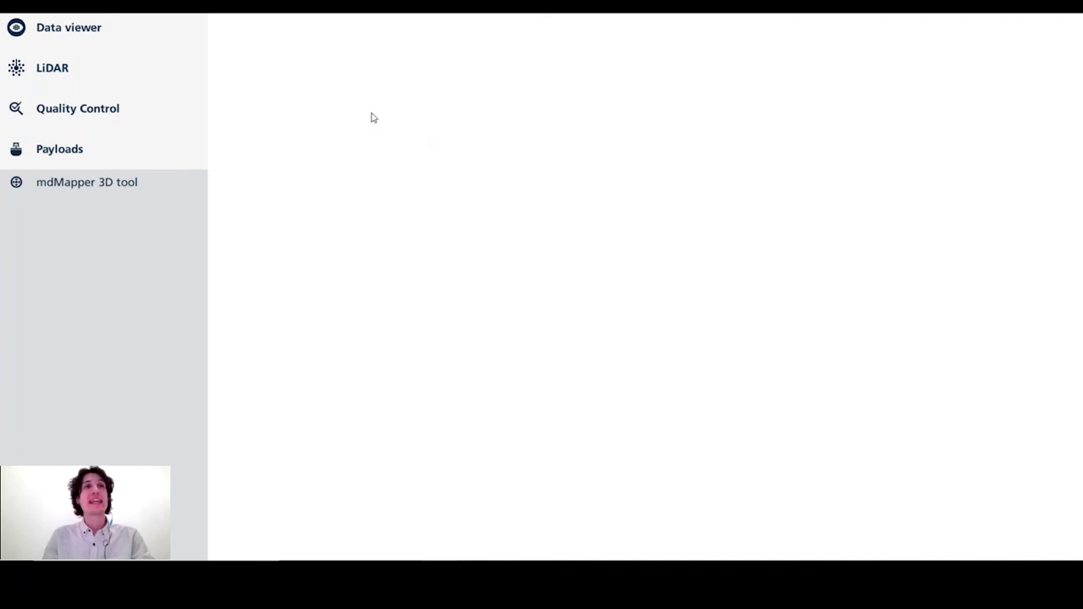
# Select all nine coverage-preview .las files in the Data Viewer and load them for 3D viewing.
pyautogui.click(84, 34)
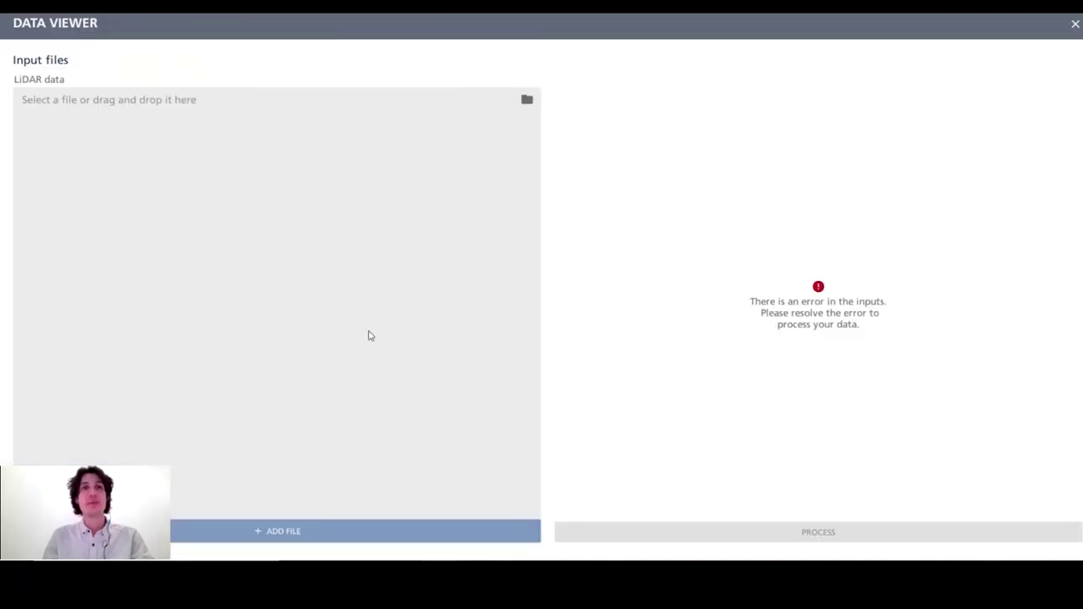
pyautogui.click(526, 101)
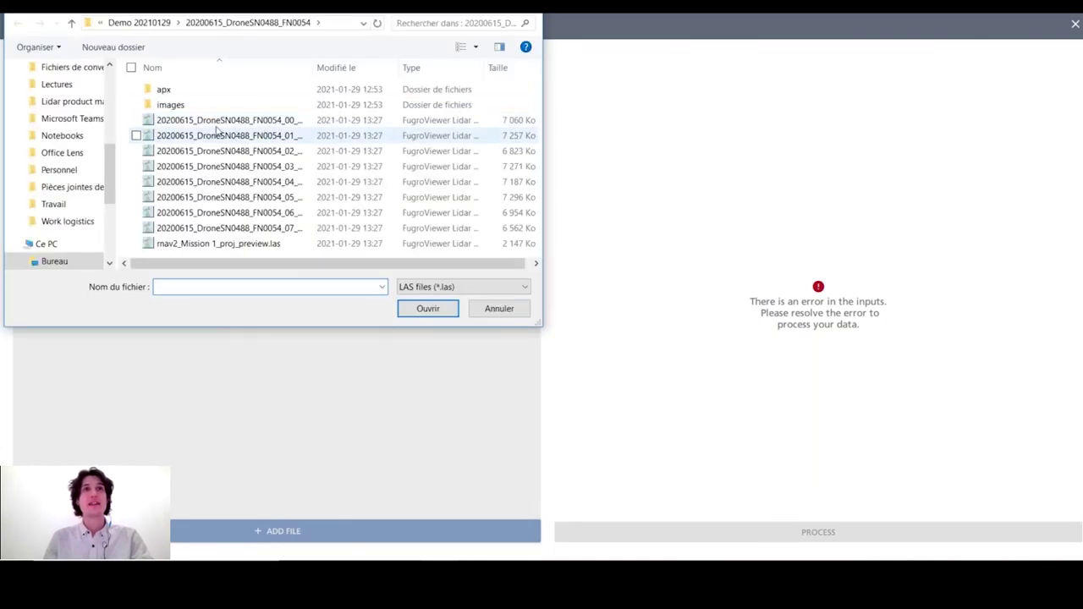
pyautogui.click(242, 120)
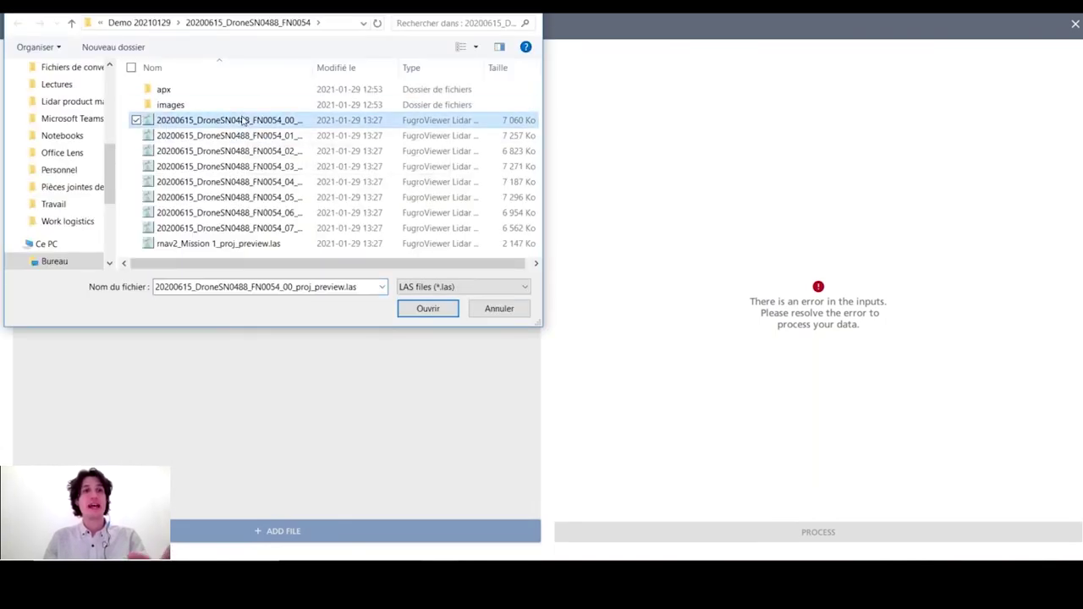
pyautogui.keyDown('shift'); pyautogui.click(213, 243); pyautogui.keyUp('shift')
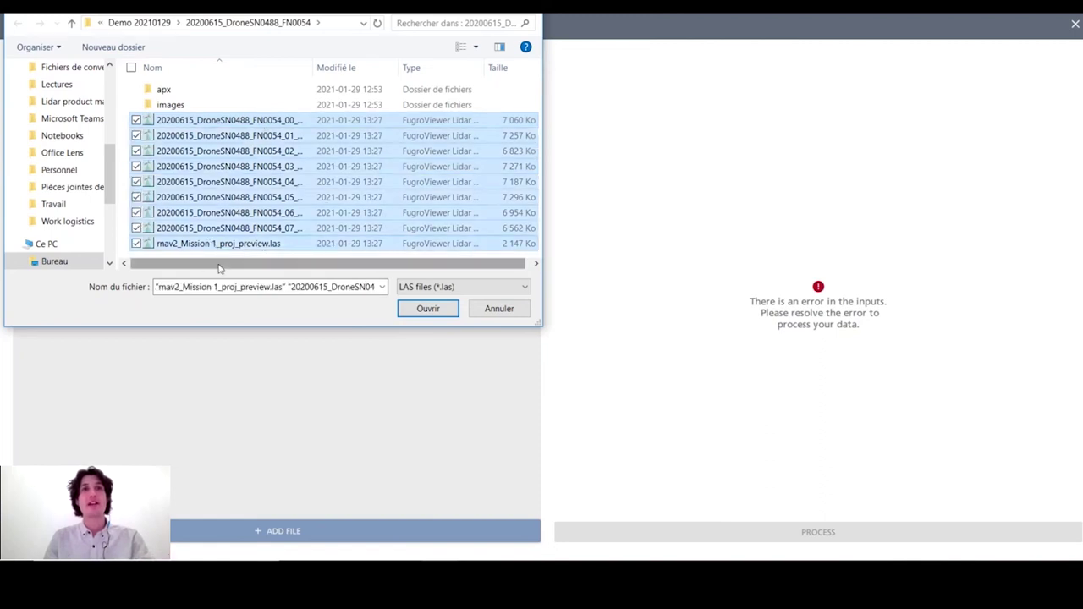
pyautogui.click(441, 315)
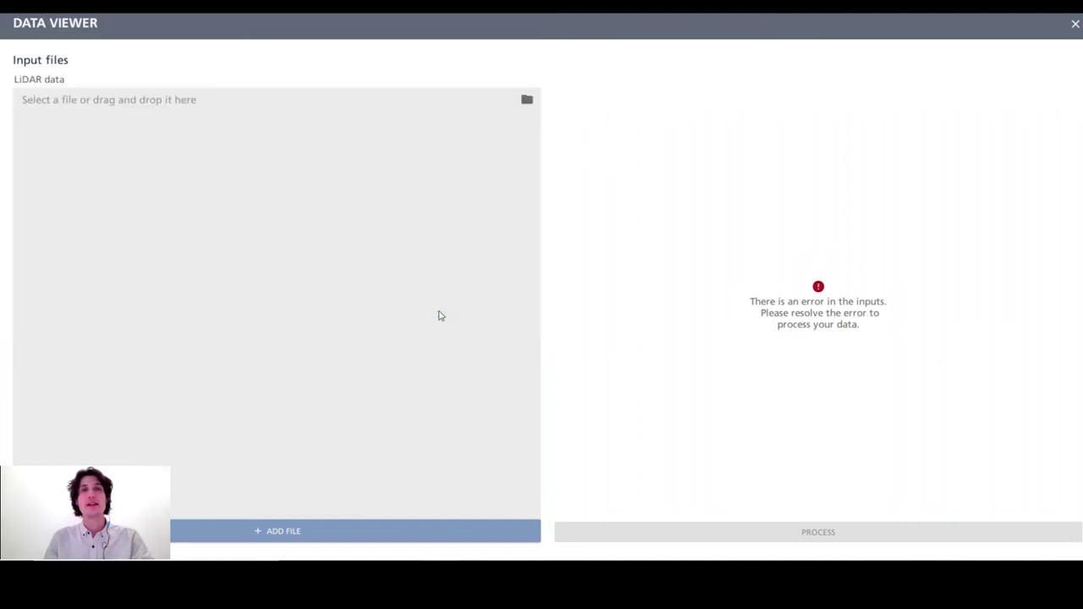
pyautogui.click(775, 537)
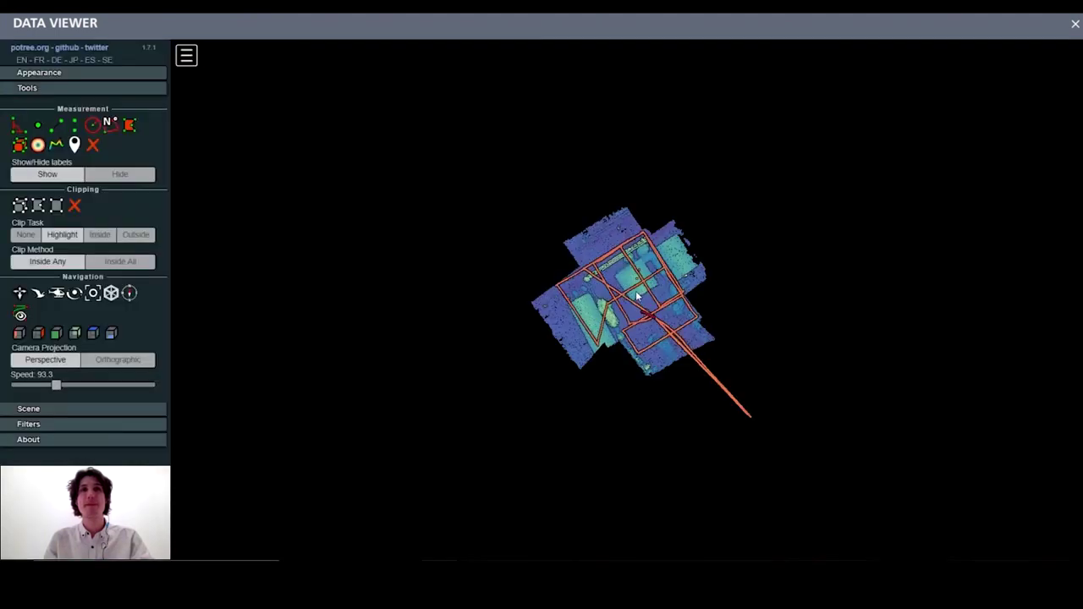
# Orbit and zoom the preview point cloud to inspect it from oblique and overhead angles.
pyautogui.moveTo(663, 416); pyautogui.dragTo(702, 263)
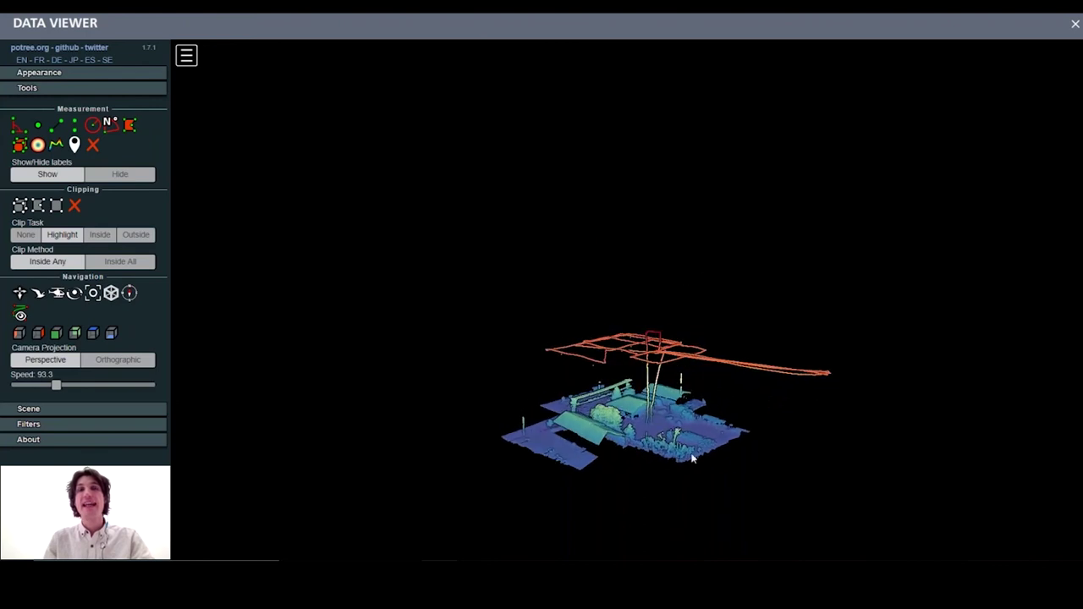
pyautogui.scroll(6, 648, 447)
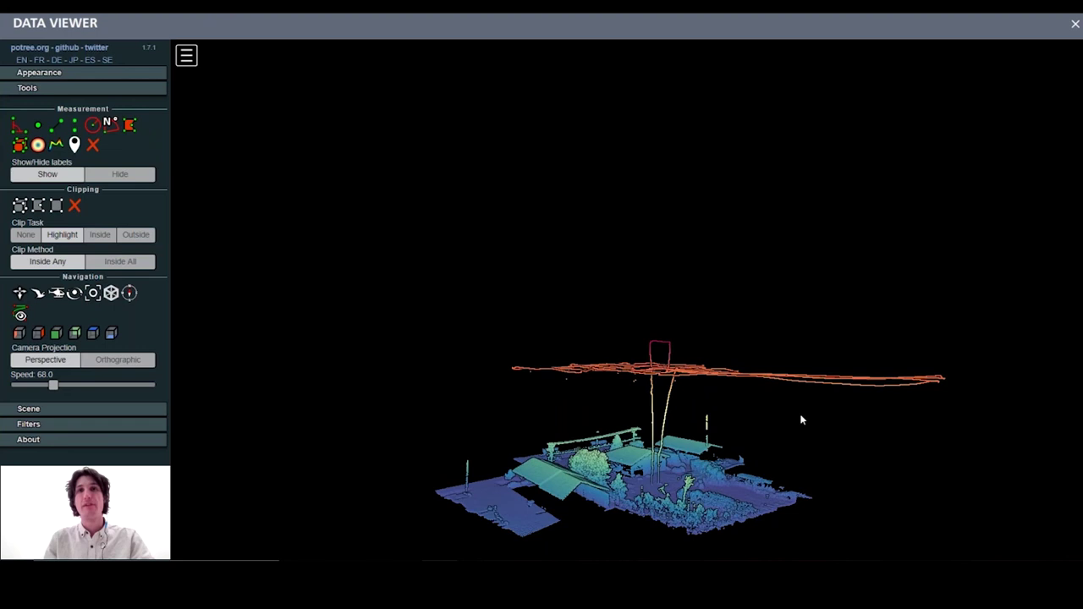
pyautogui.moveTo(733, 423); pyautogui.dragTo(880, 474)
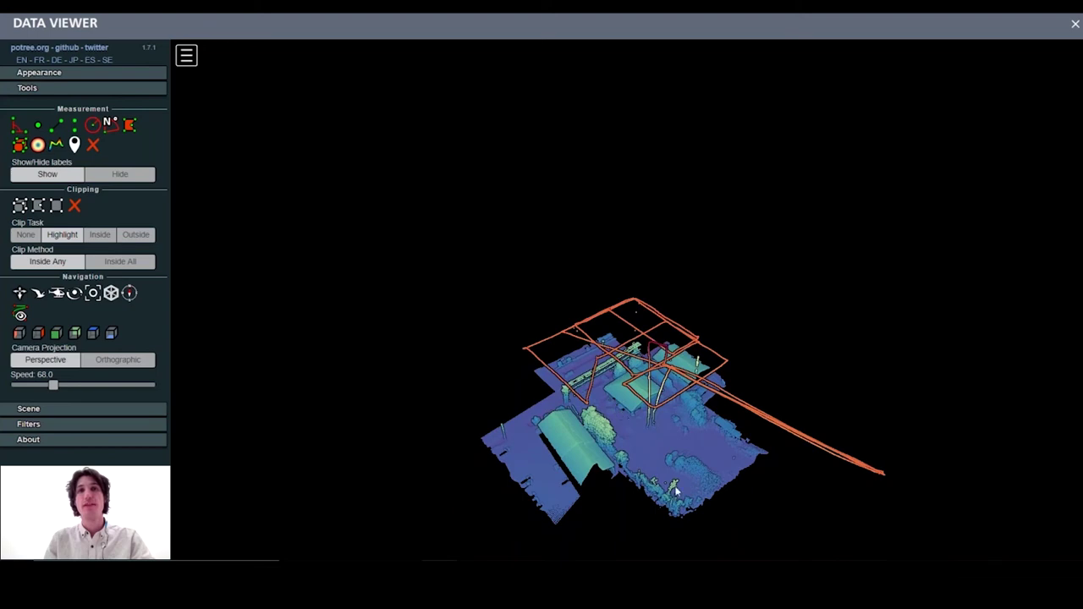
pyautogui.moveTo(676, 489); pyautogui.dragTo(653, 485)
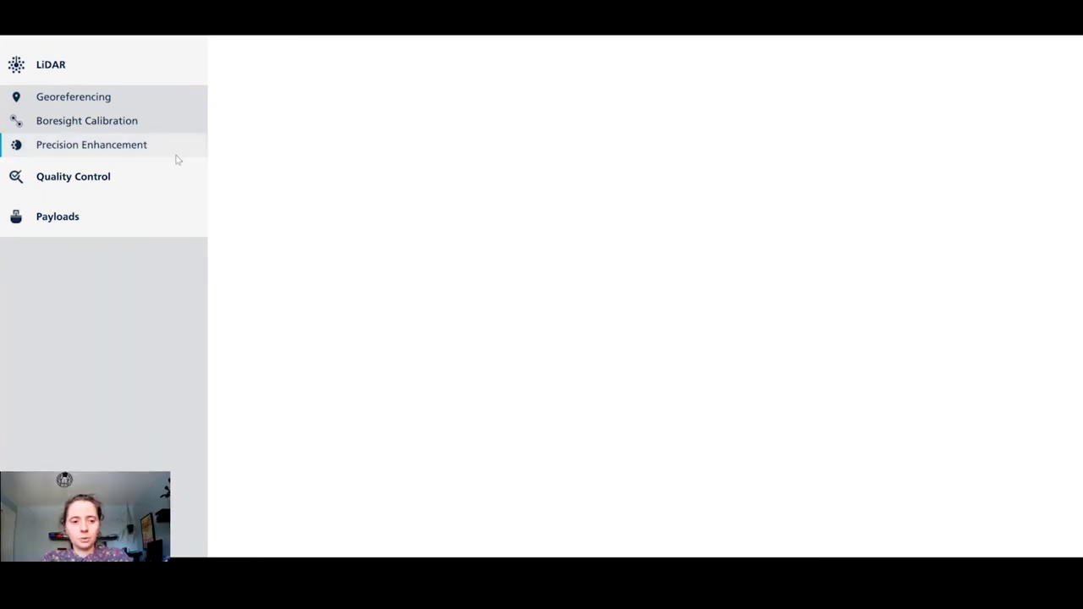
# Start Precision Enhancement with the mdLiDAR1000_France profile and three .las inputs, then continue to output settings.
pyautogui.click(124, 145)
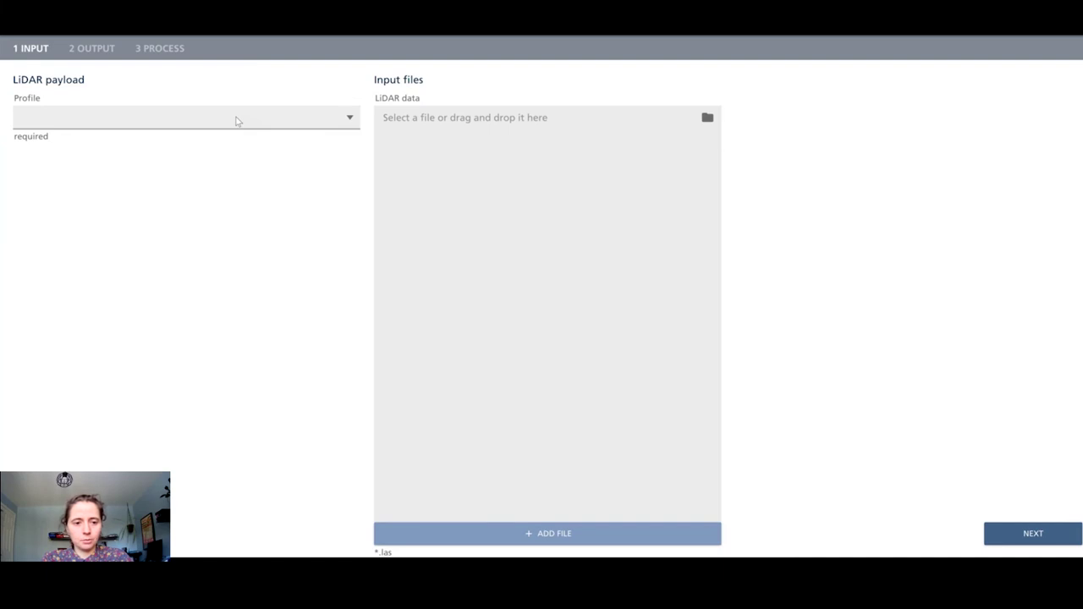
pyautogui.click(237, 121)
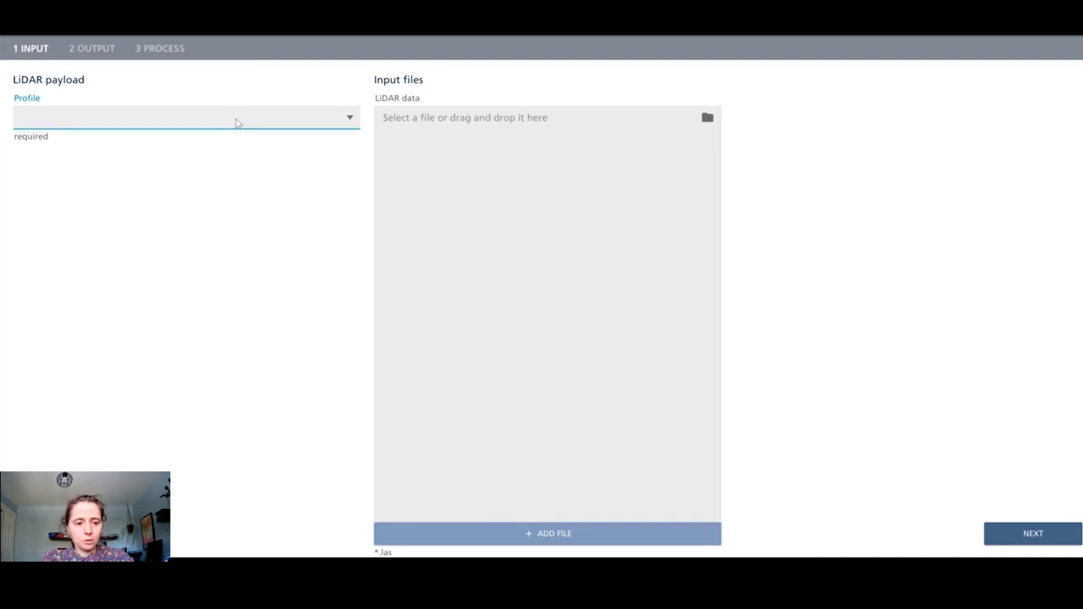
pyautogui.click(237, 121)
pyautogui.click(121, 353)
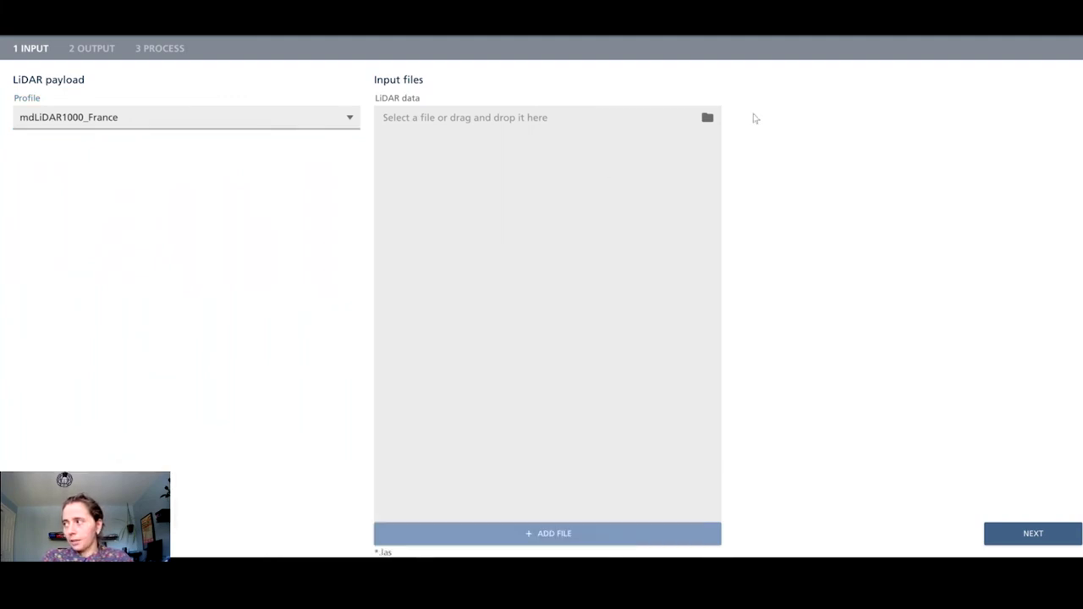
pyautogui.moveTo(755, 118); pyautogui.dragTo(666, 280)
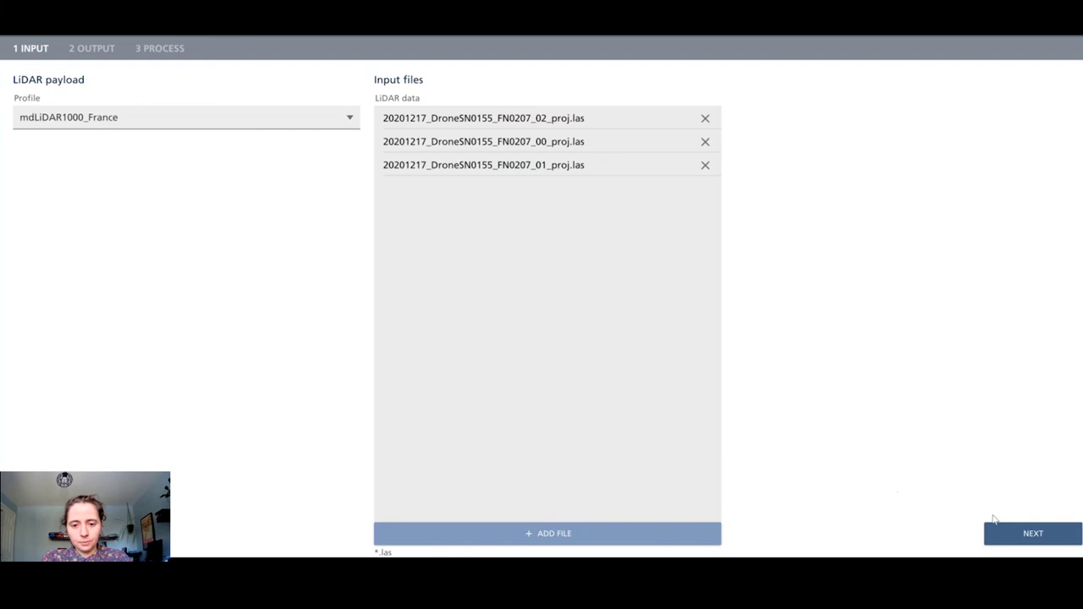
pyautogui.click(1033, 533)
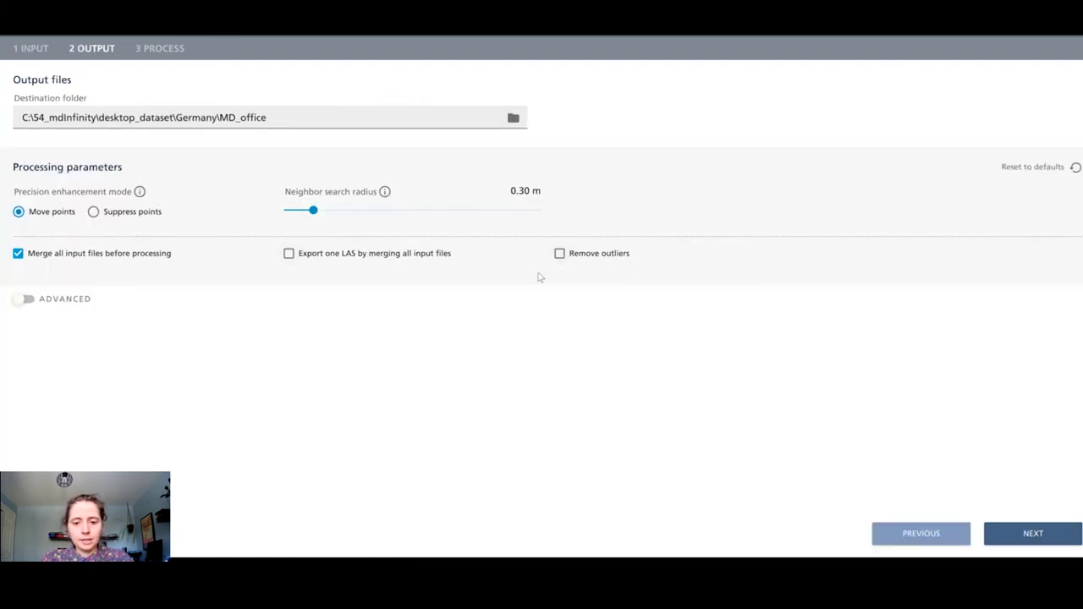
# Turn on outlier removal with morphological rejection (25 neighbors, 0.70 score) and continue to review.
pyautogui.click(560, 254)
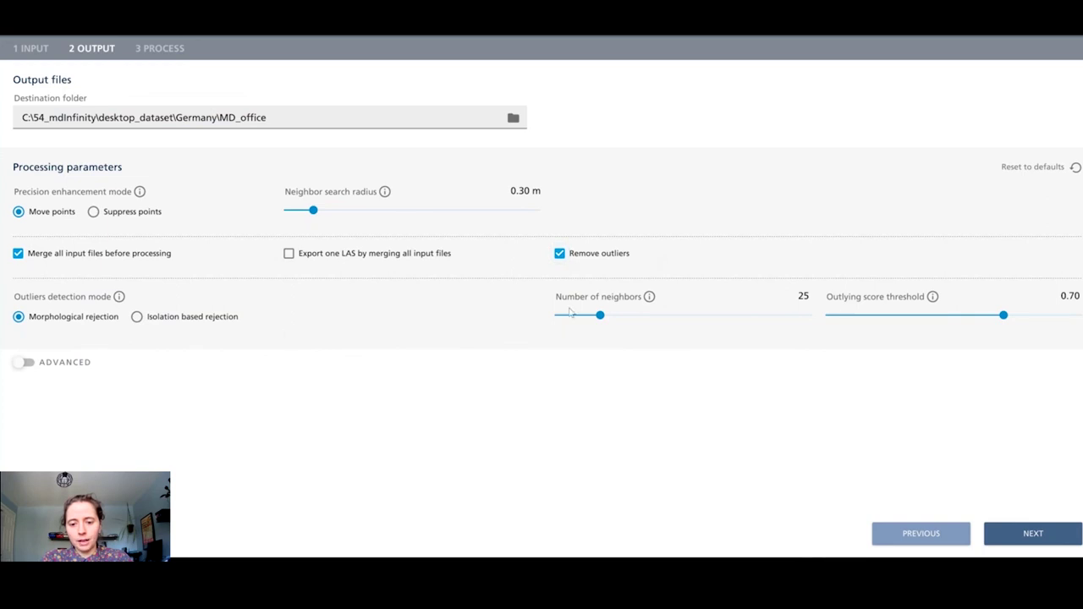
pyautogui.click(137, 317)
pyautogui.click(58, 322)
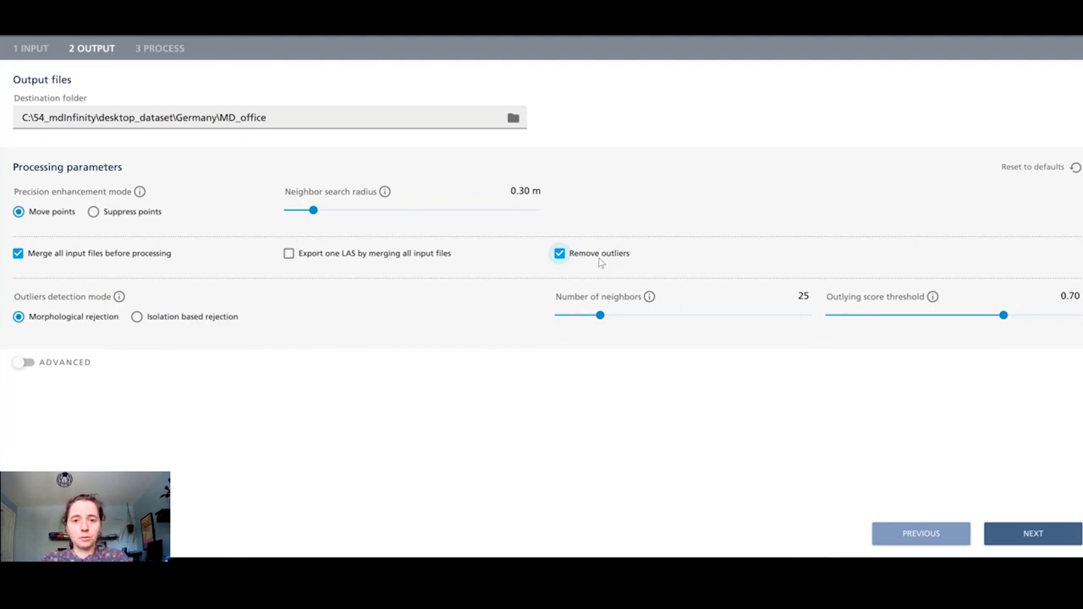
pyautogui.click(1023, 537)
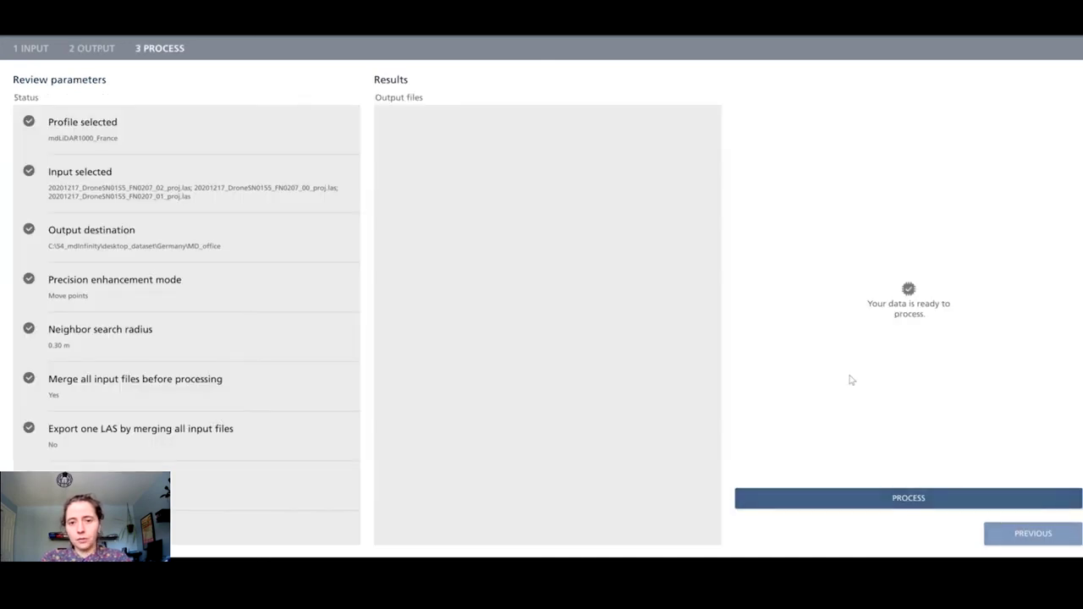